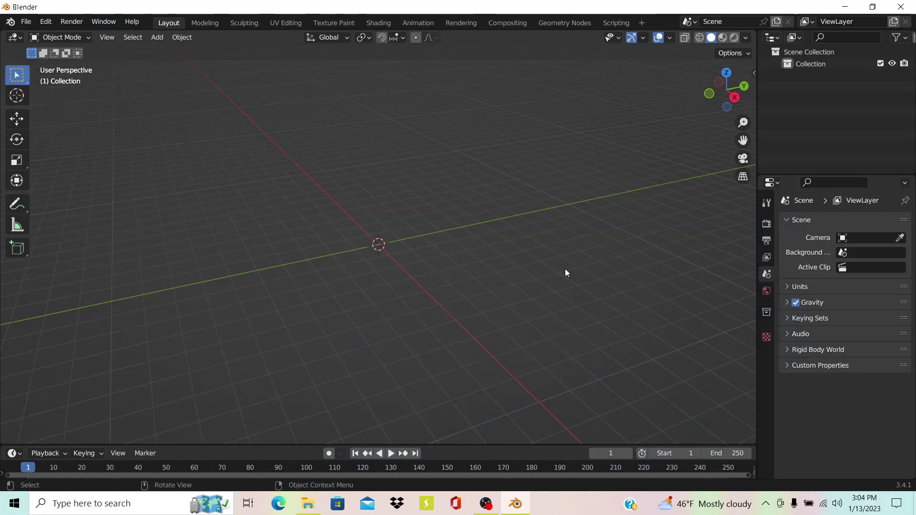
Add a monkey head mesh to the empty scene
click(157, 37)
mouse_move(175, 50)
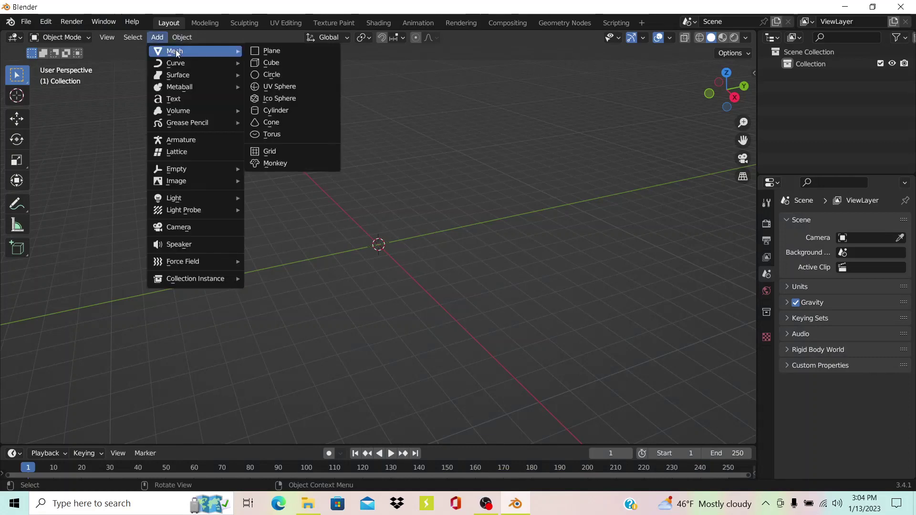
click(281, 163)
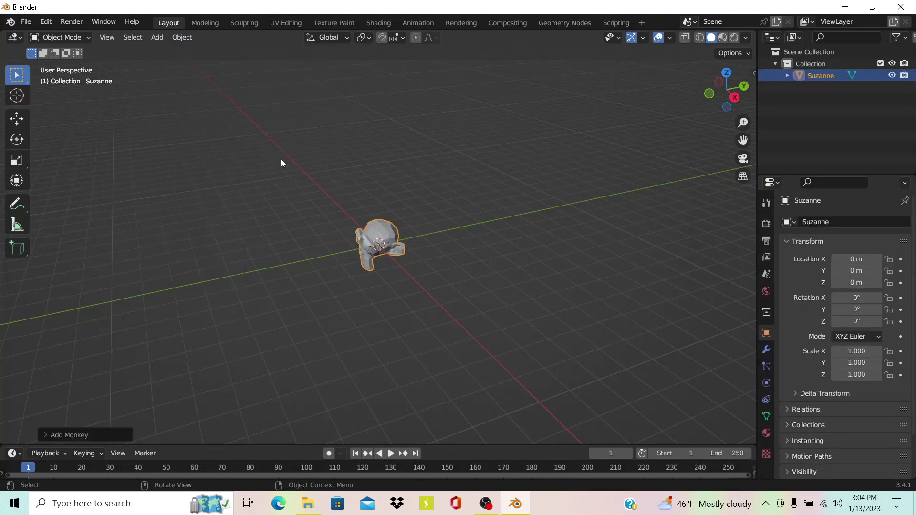
Add a Subdivision Surface modifier to the monkey head and apply it
scroll(420, 299, up, 3)
middle_drag(420, 298, 459, 277)
click(766, 350)
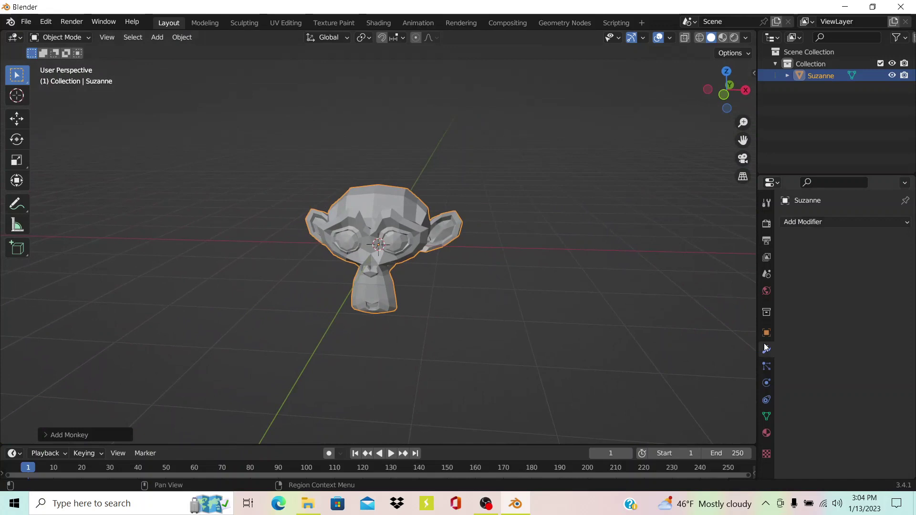
click(810, 222)
click(660, 436)
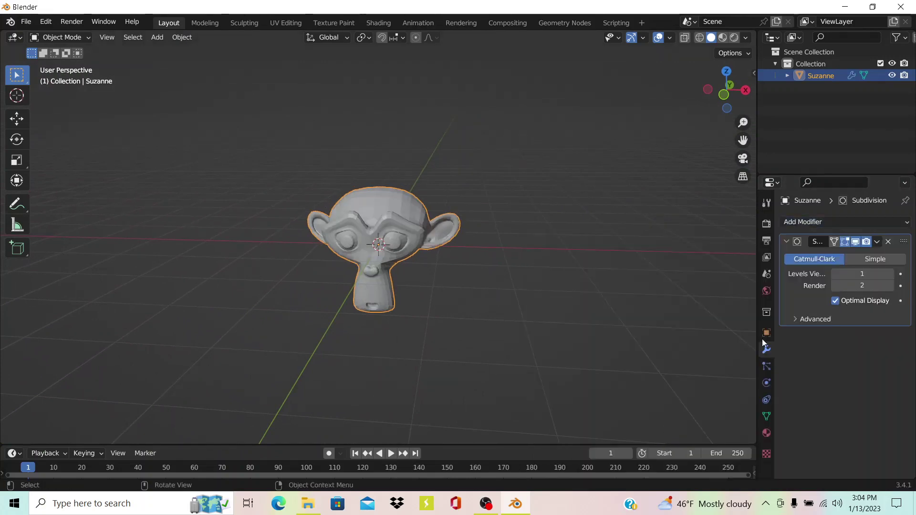
click(876, 242)
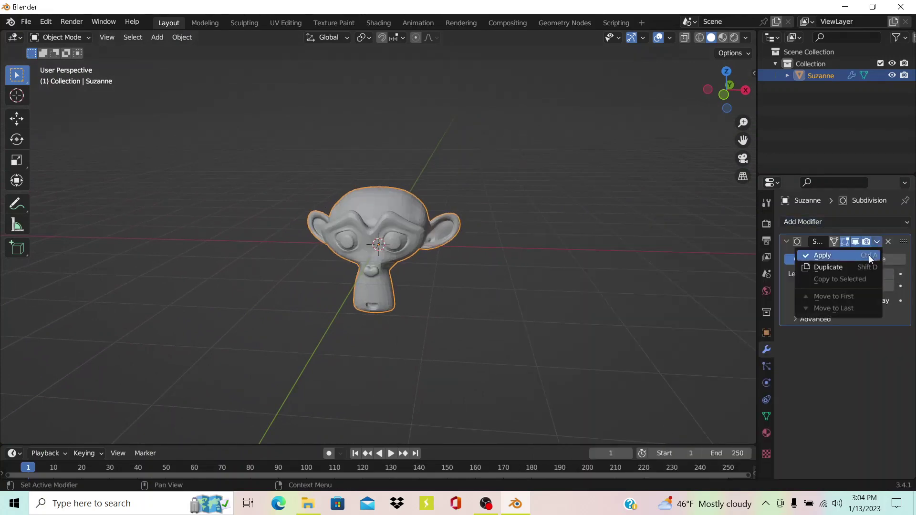
click(869, 256)
Apply Shade Smooth to the monkey head
right_click(446, 250)
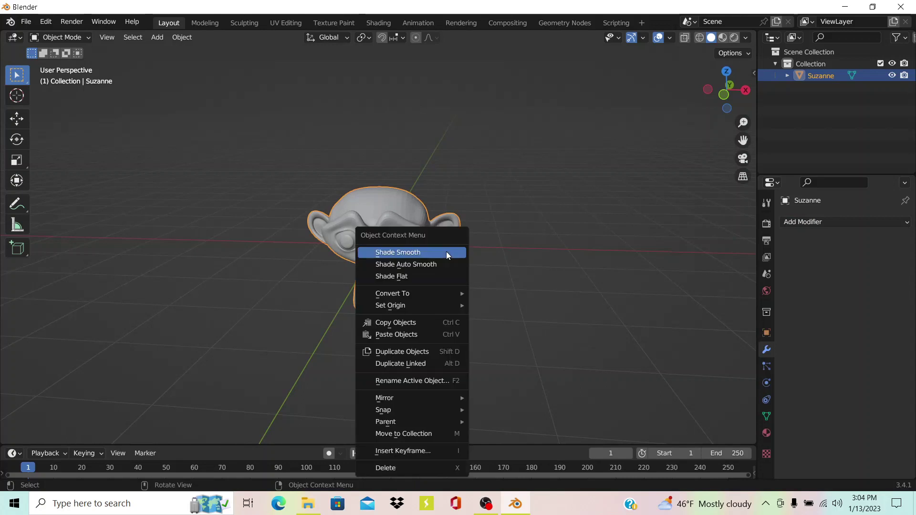
click(446, 251)
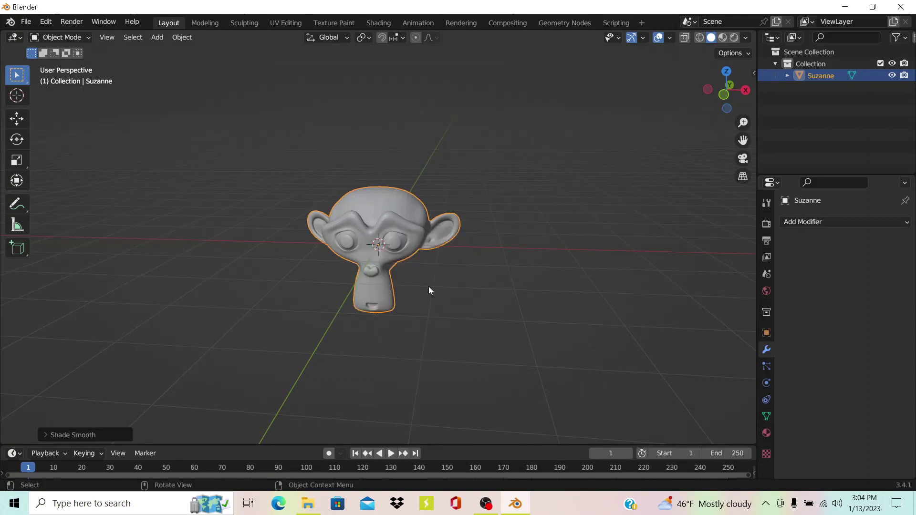
scroll(429, 287, up, 1)
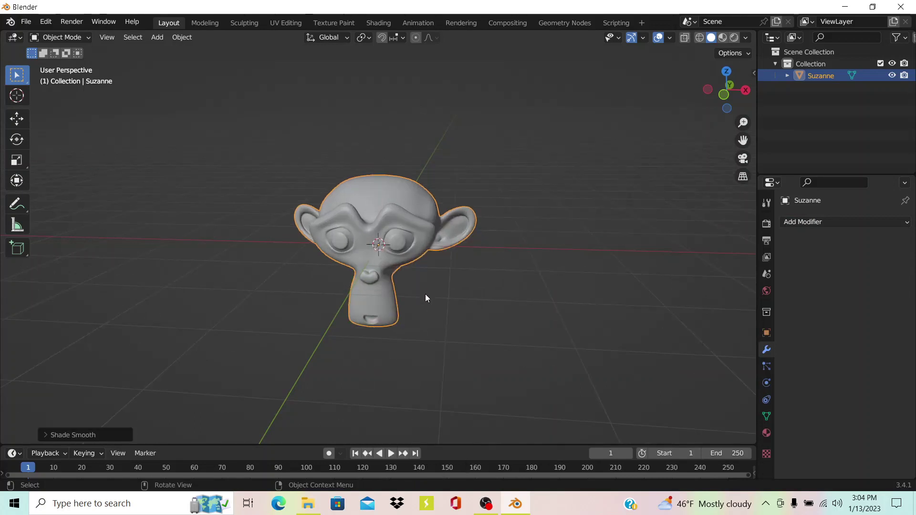
Assign the existing material named "Material" to the monkey head
click(766, 434)
click(783, 274)
click(775, 287)
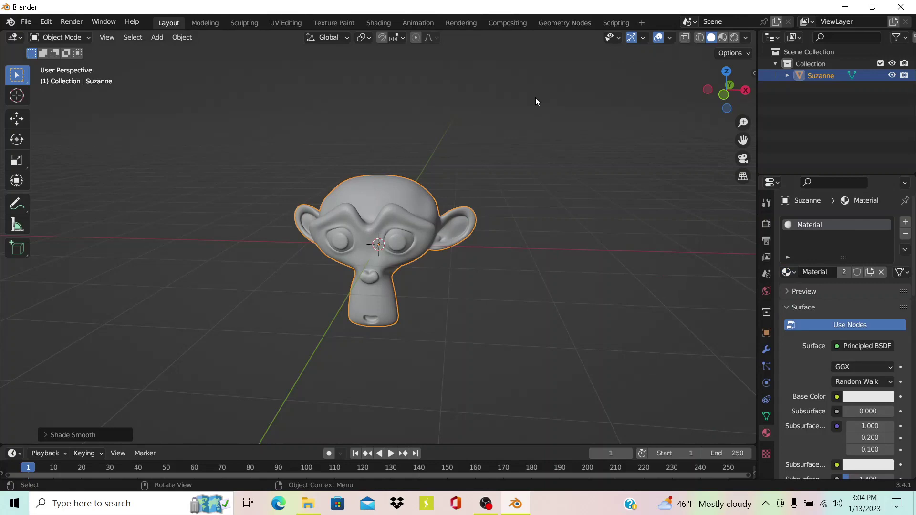
Switch to the Texture Paint workspace with the monkey's UV layout shown beside the model
click(379, 23)
click(345, 21)
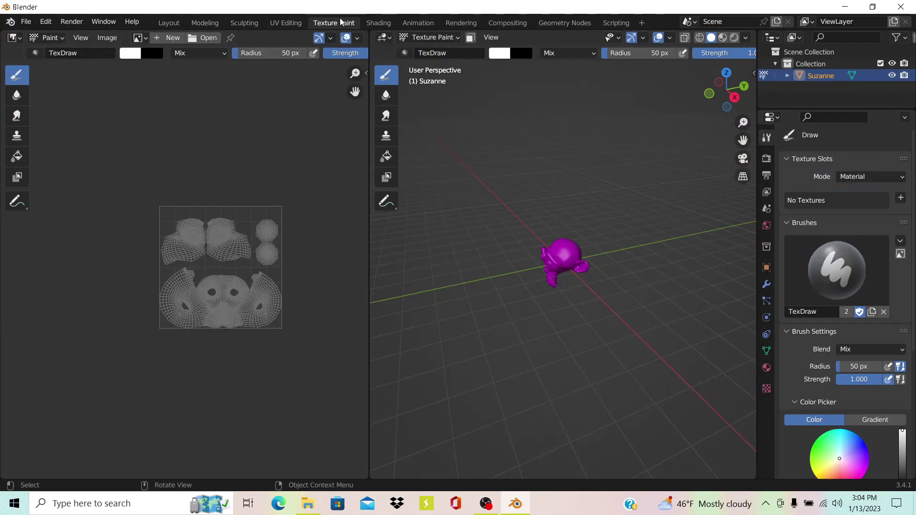
scroll(257, 172, up, 4)
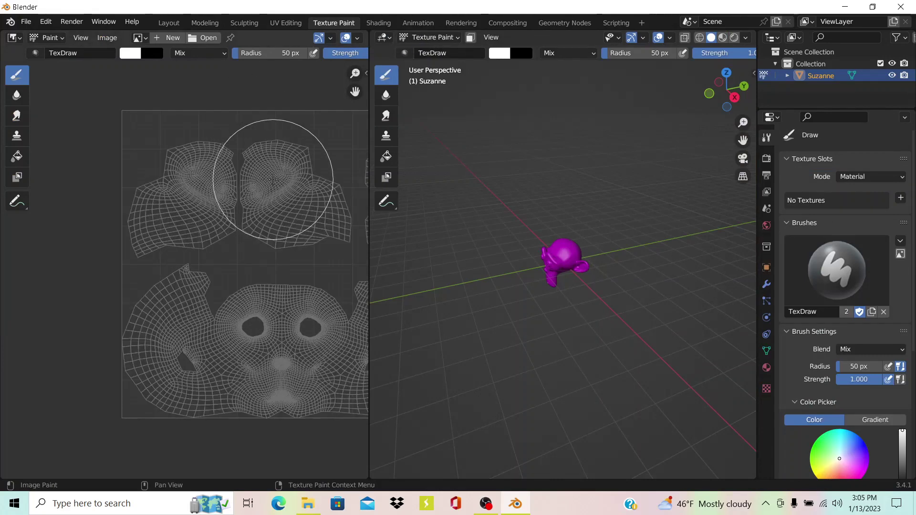
scroll(247, 180, down, 4)
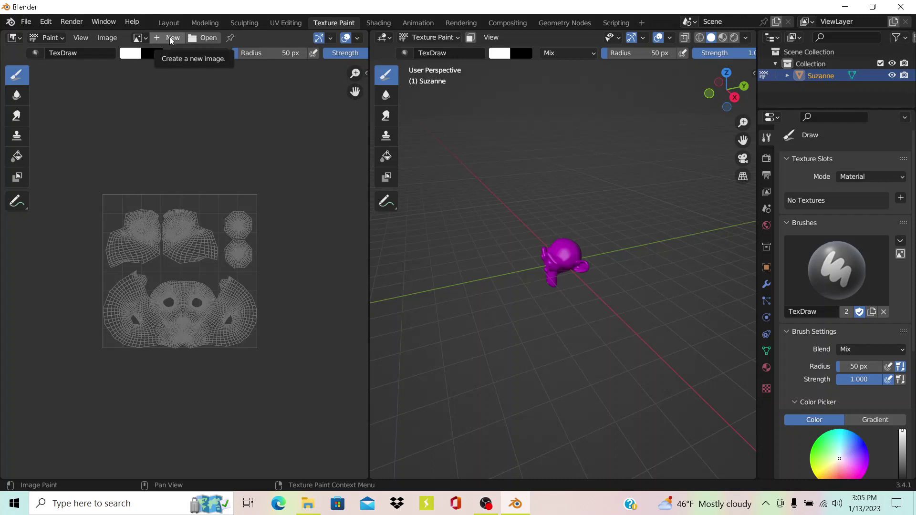
Start a new image for texture painting with its width and height set to 2048 px
click(171, 38)
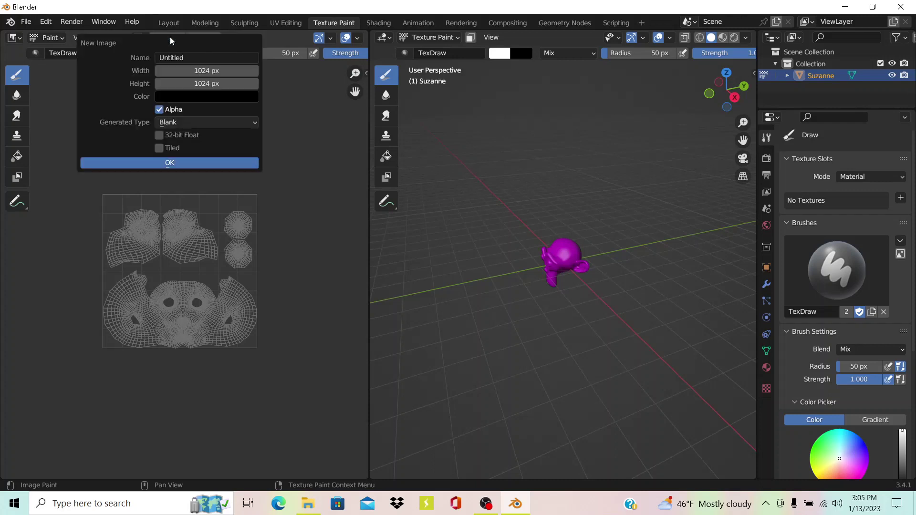
click(217, 70)
key(BackSpace)
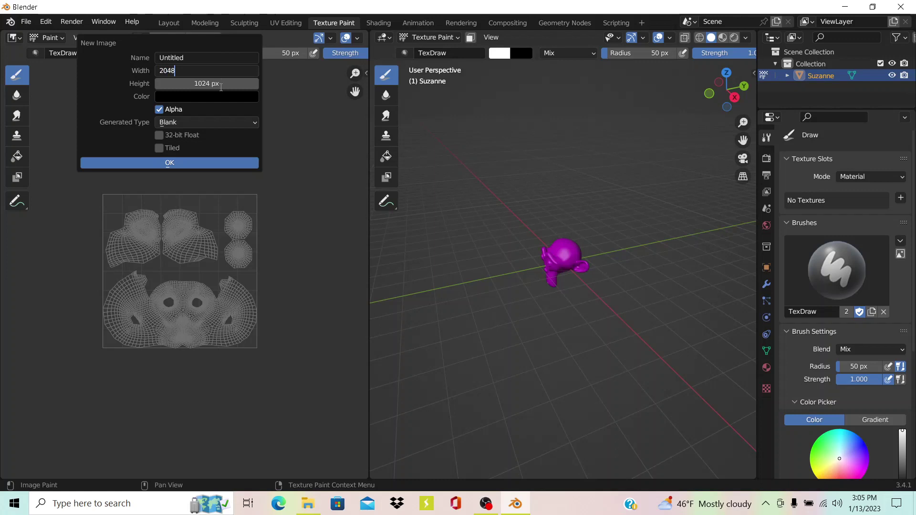
key(Return)
click(218, 84)
key(BackSpace)
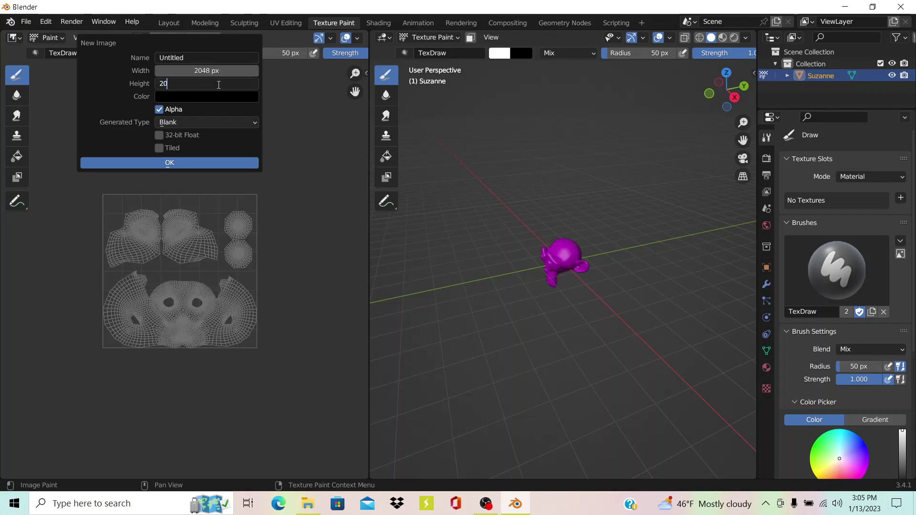
key(Return)
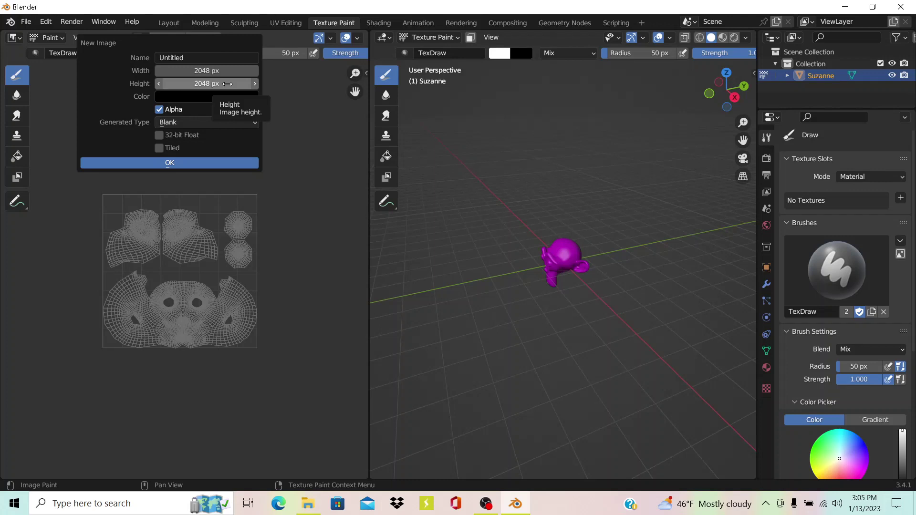
Name the image Monkey, enable 32-bit Float, keep the generated type Blank, and create it
click(231, 54)
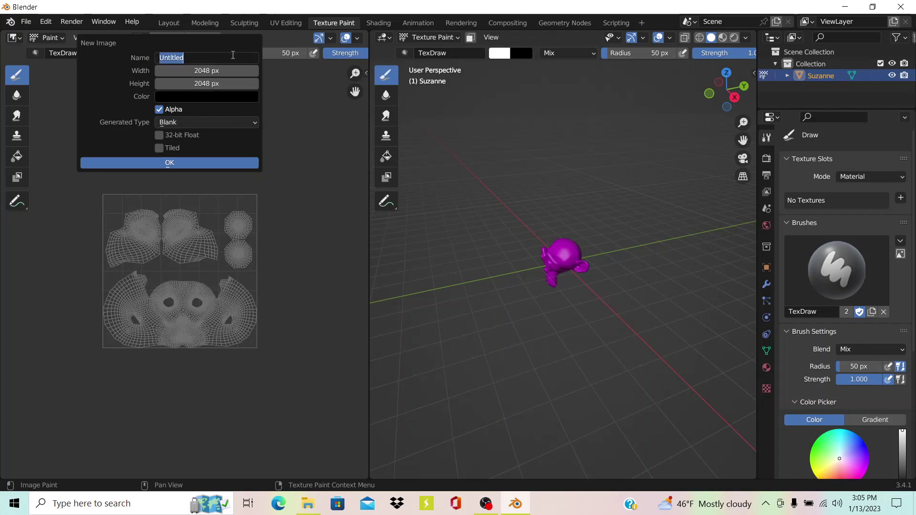
key(BackSpace)
click(159, 136)
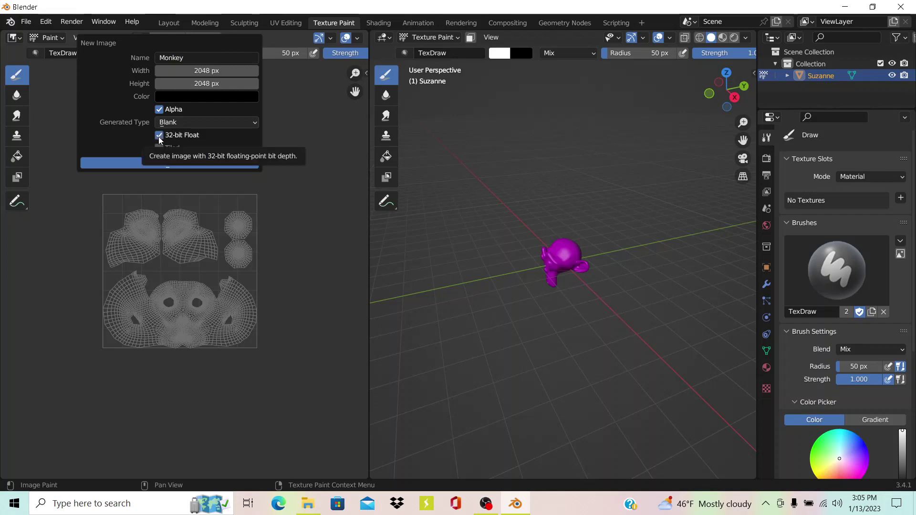
click(200, 123)
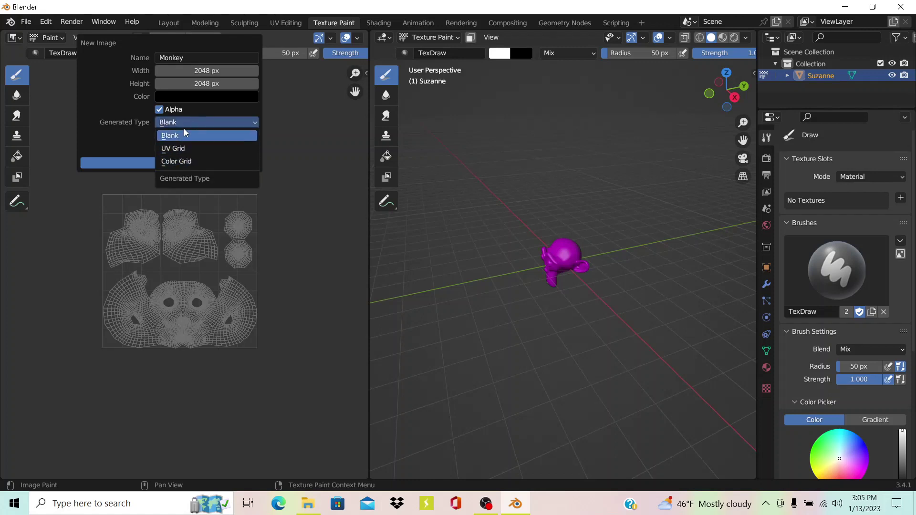
click(184, 133)
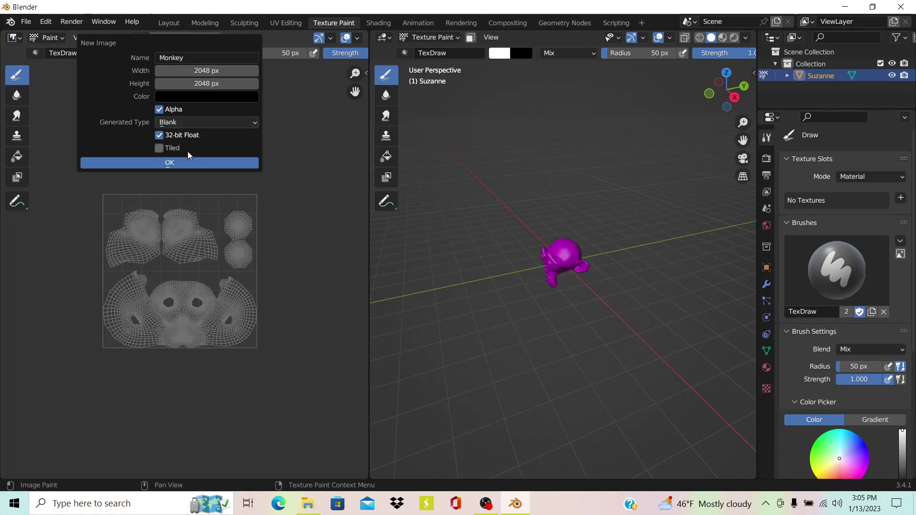
click(197, 161)
Look over the monkey model and its UV layout, and bring up its material nodes in the Shading workspace
key(Home)
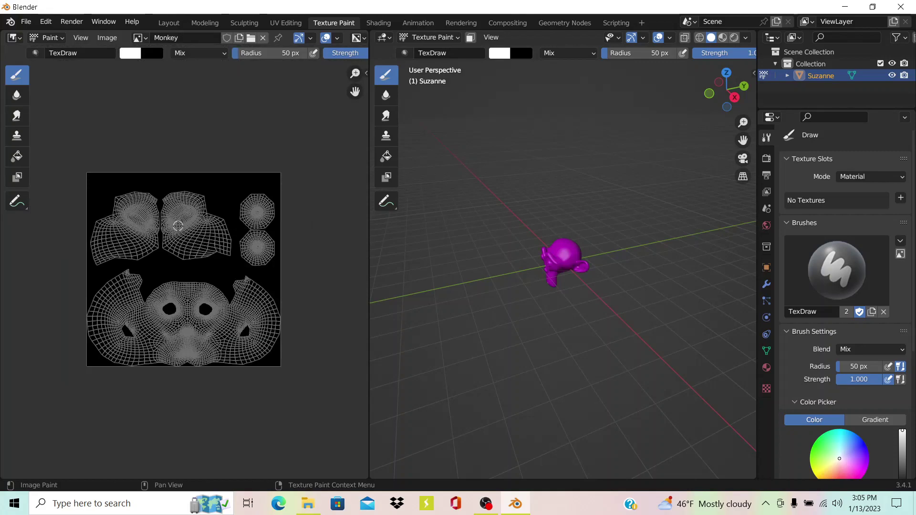
scroll(501, 272, up, 9)
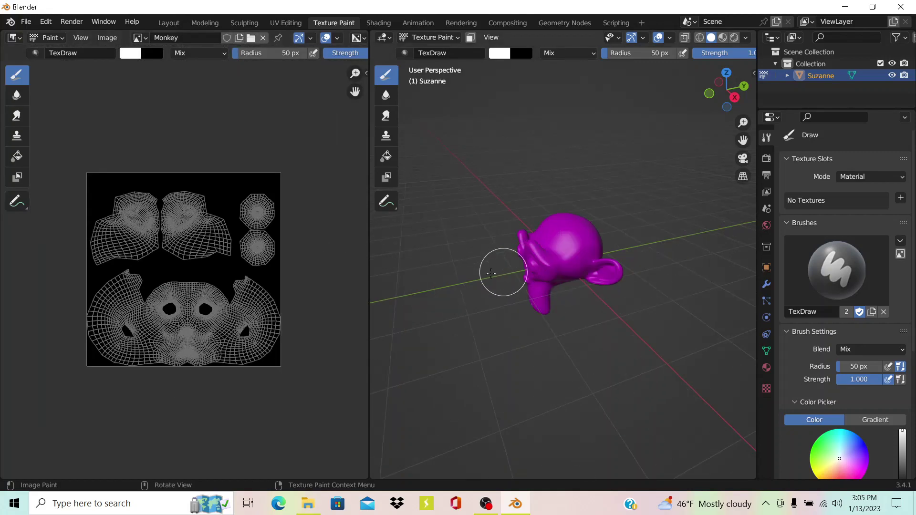
middle_drag(491, 274, 527, 264)
scroll(215, 267, up, 1)
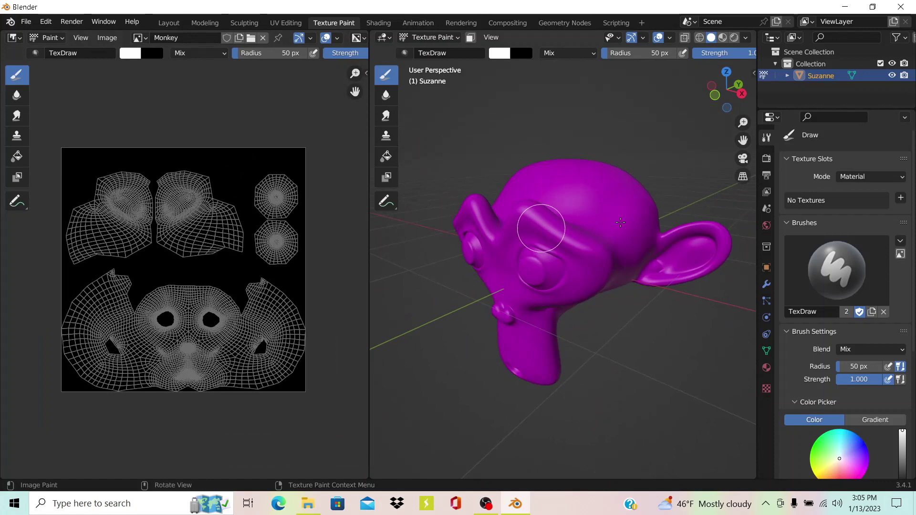
middle_drag(541, 221, 634, 223)
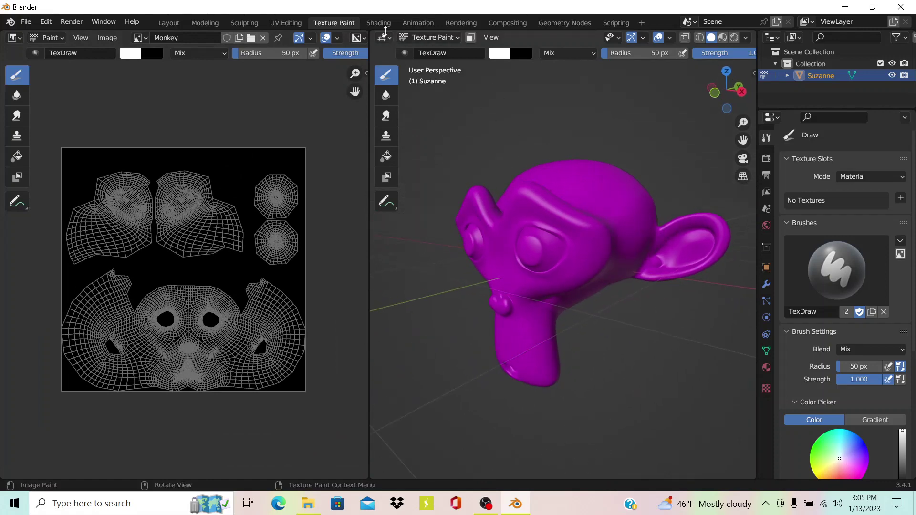
click(379, 23)
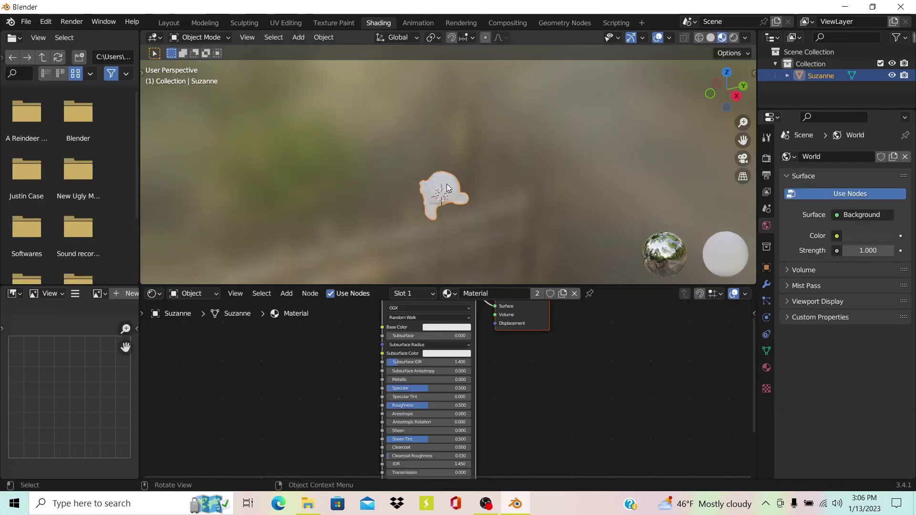
mouse_move(447, 184)
middle_down()
mouse_move(451, 191)
mouse_move(469, 174)
middle_up()
drag(742, 140, 769, 88)
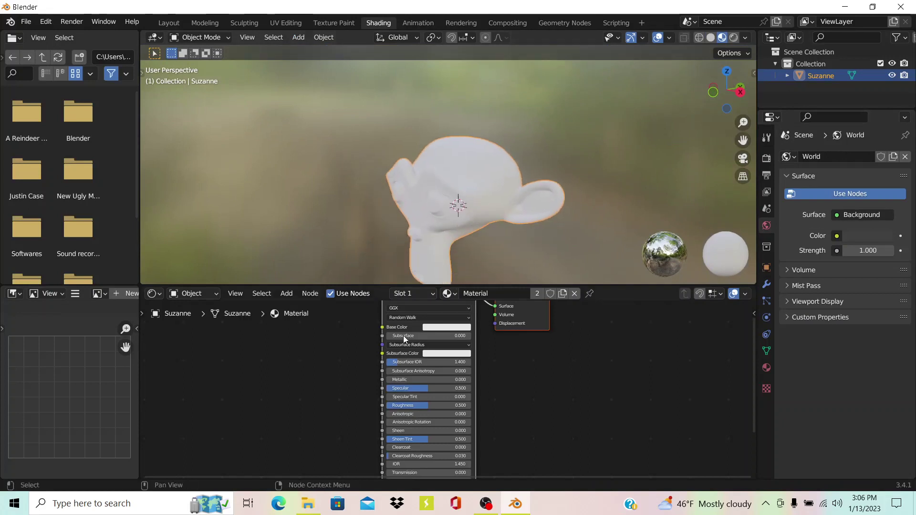
Search the shader nodes for "texture" and place an Image Texture node beside the Principled BSDF node
click(286, 294)
click(296, 305)
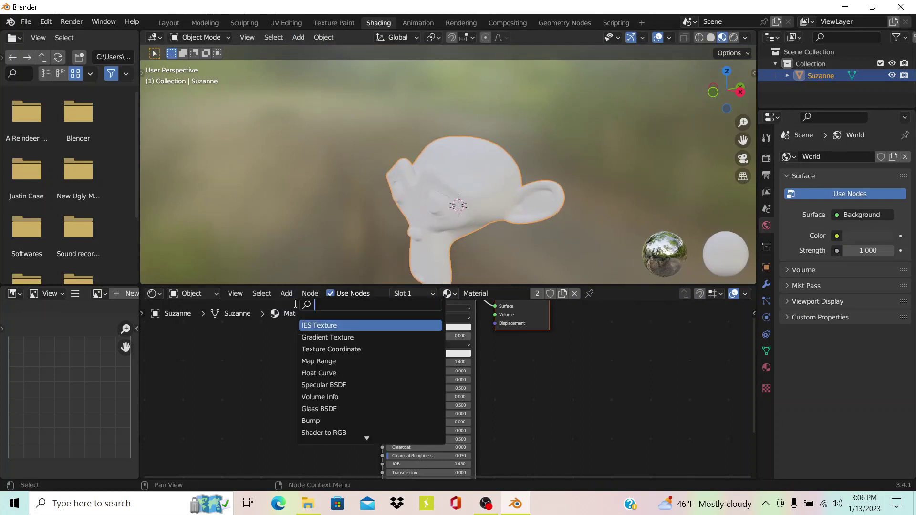
text(texture)
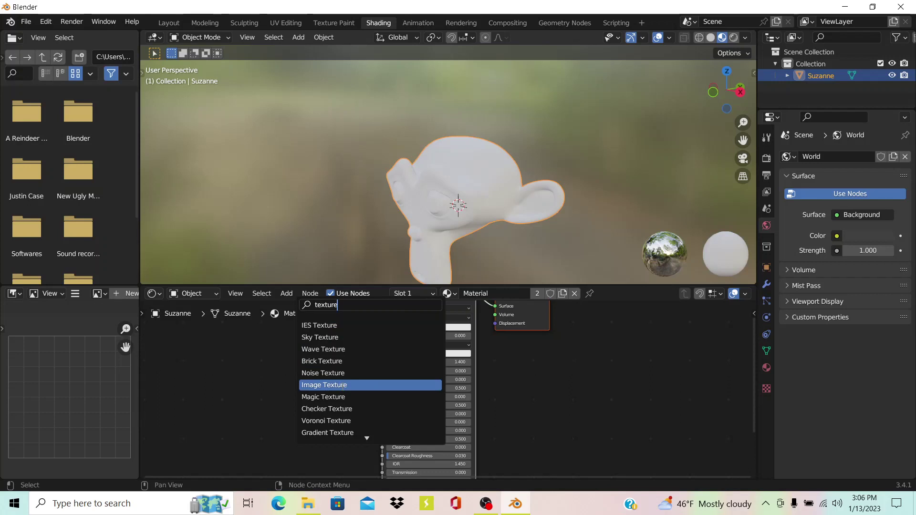
click(343, 385)
click(305, 406)
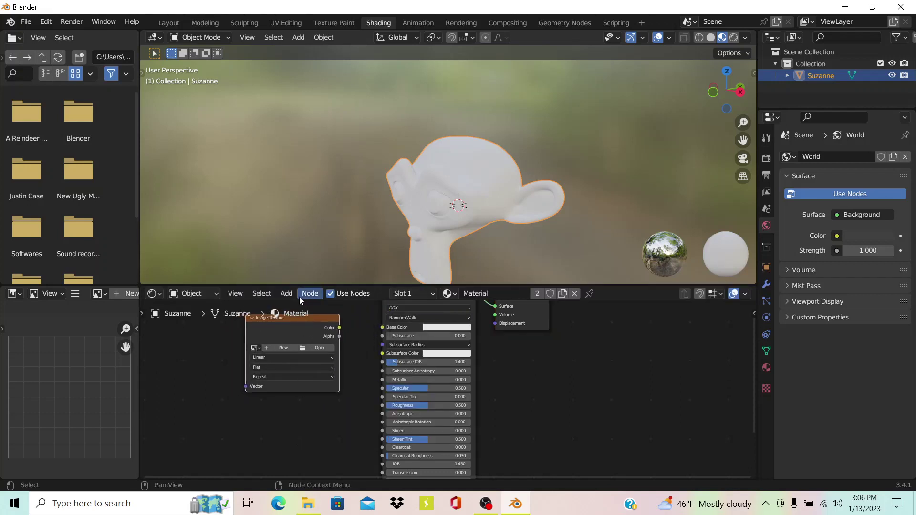
click(286, 292)
mouse_move(310, 362)
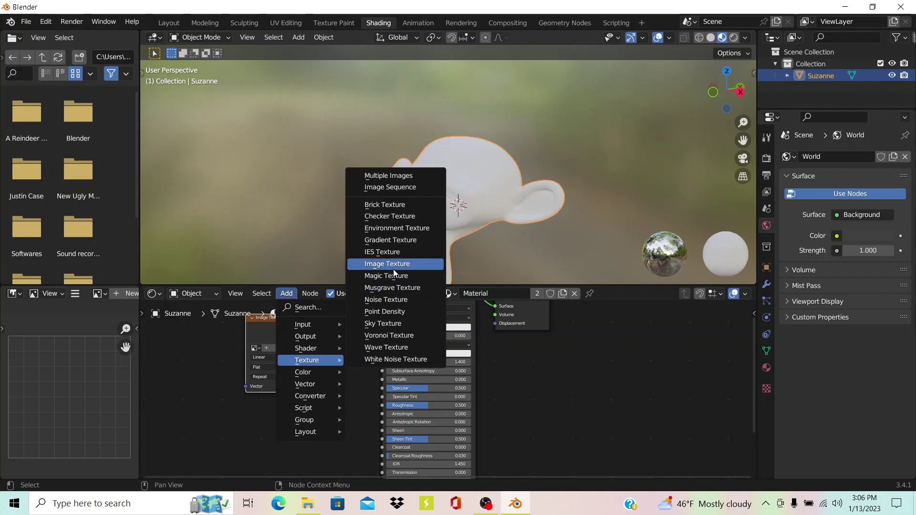
Reposition the Image Texture node and link its Color output to the Base Color input of the Principled BSDF
scroll(270, 353, up, 3)
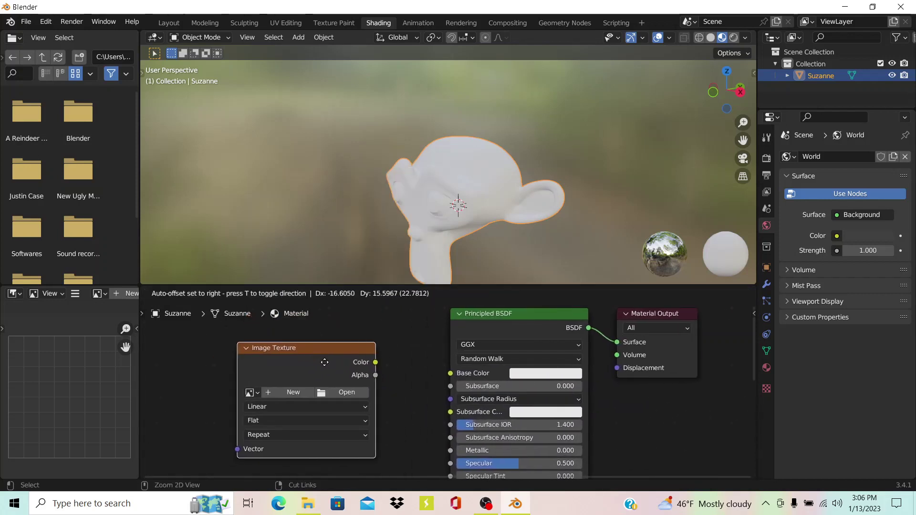
click(319, 366)
drag(375, 374, 395, 373)
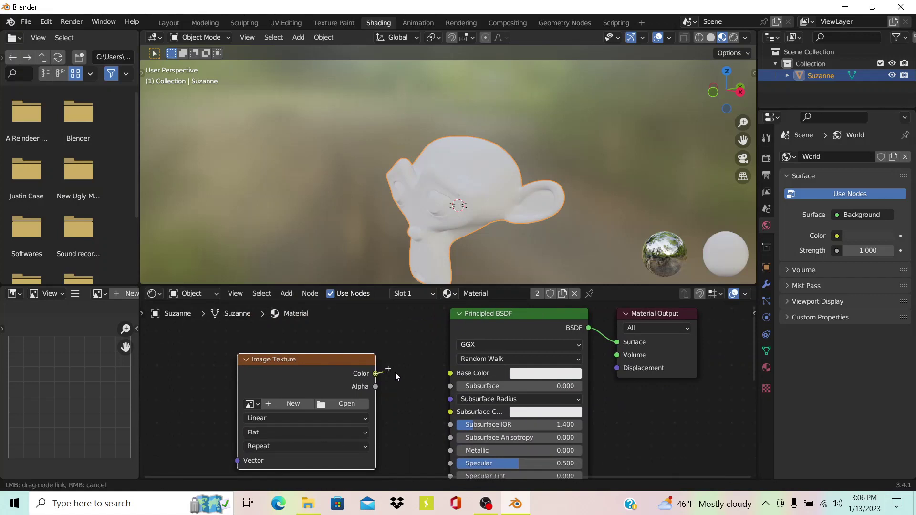
drag(458, 363, 459, 362)
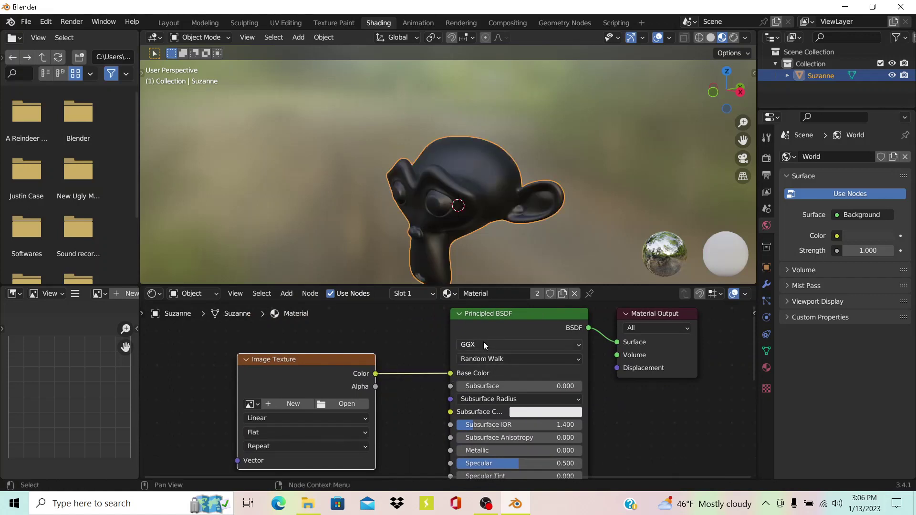
Assign the Monkey image to the Image Texture node and open the Texture Paint workspace
scroll(483, 342, up, 2)
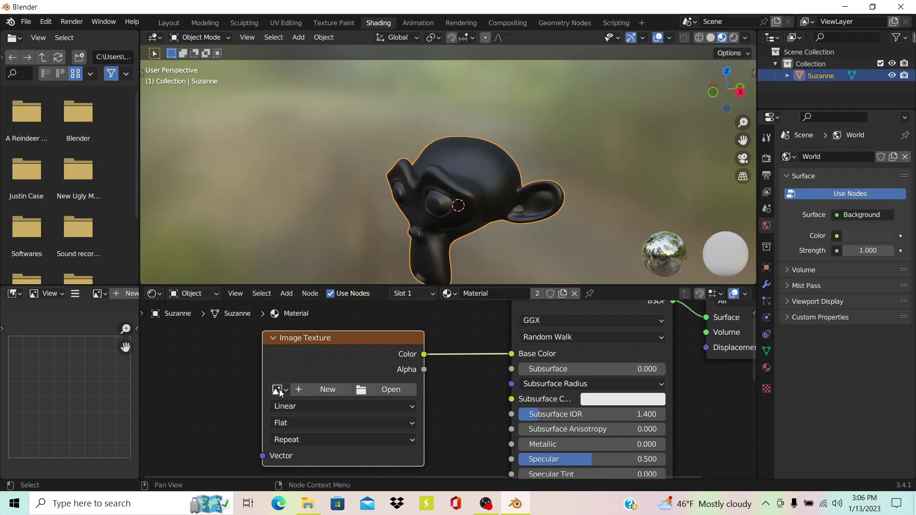
click(279, 389)
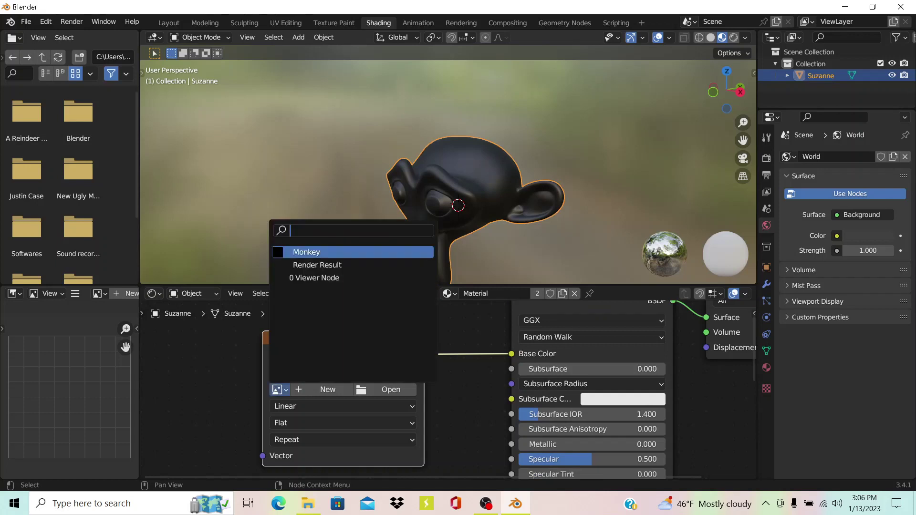
click(325, 251)
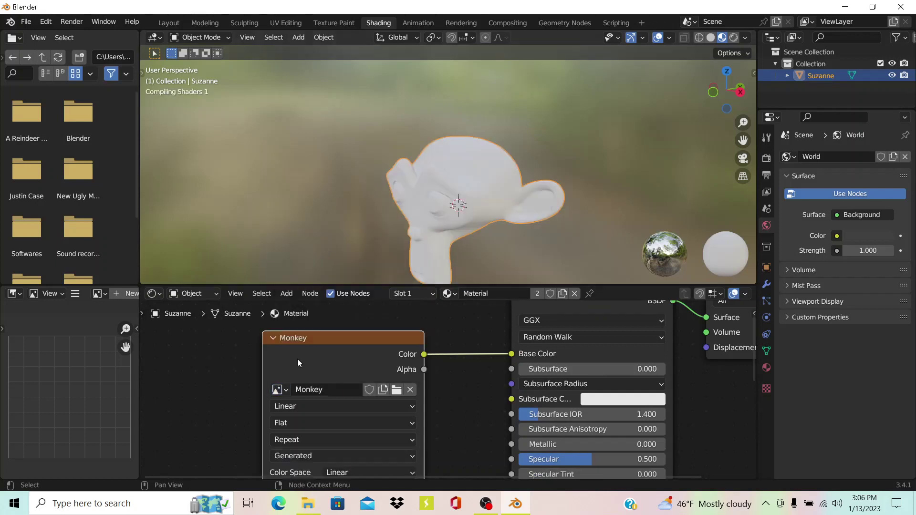
click(169, 23)
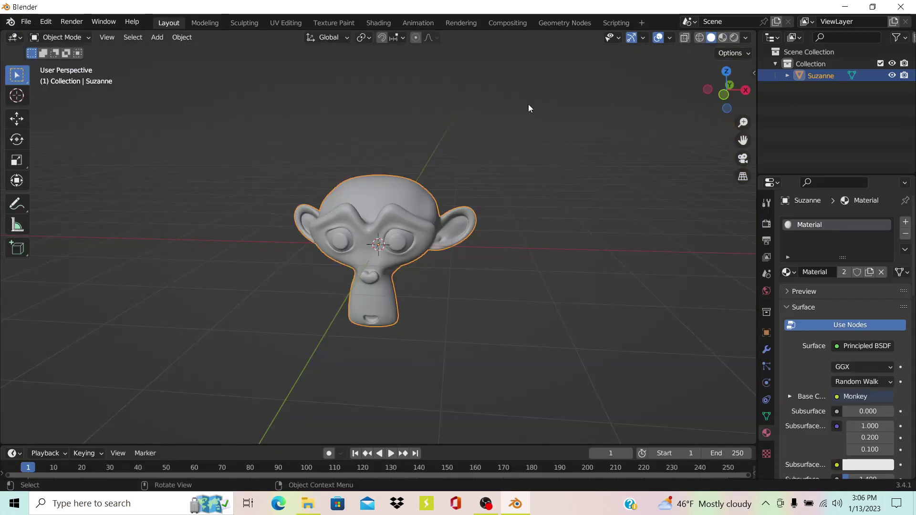
click(342, 23)
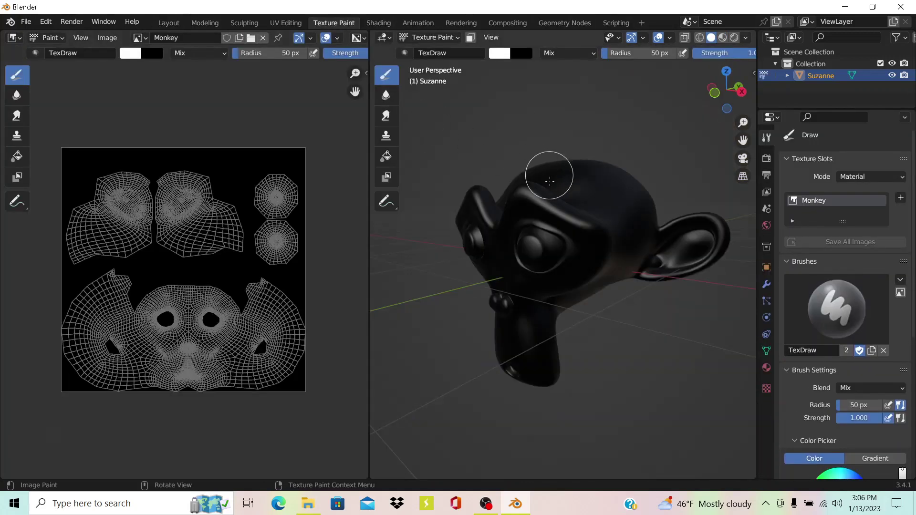
Show the brush settings beside the image and choose a light blue brush color
middle_drag(550, 186, 596, 201)
scroll(254, 194, up, 2)
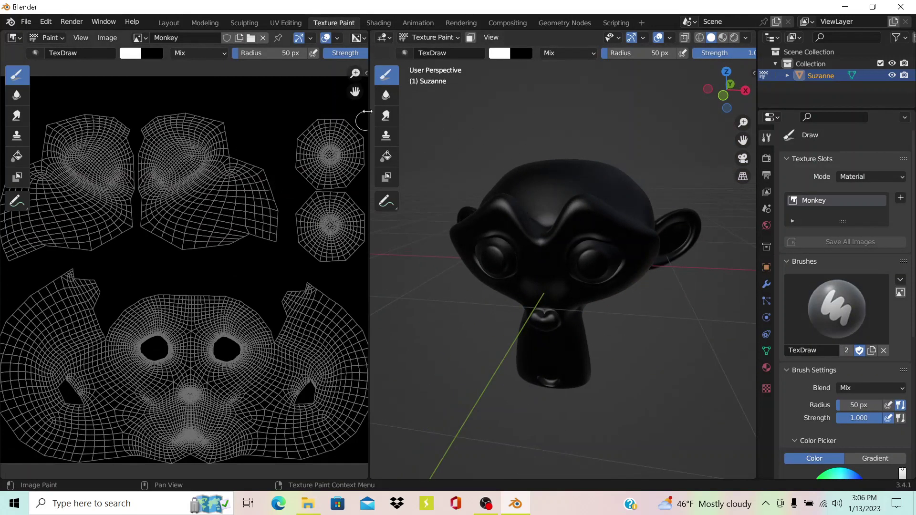
scroll(254, 194, down, 2)
click(366, 73)
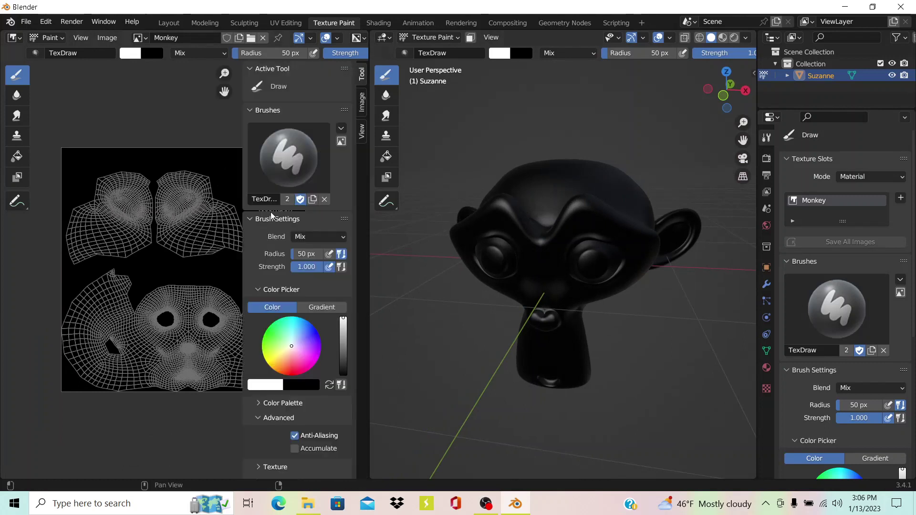
mouse_move(295, 341)
mouse_down()
mouse_move(302, 333)
mouse_move(286, 330)
mouse_move(301, 332)
mouse_up()
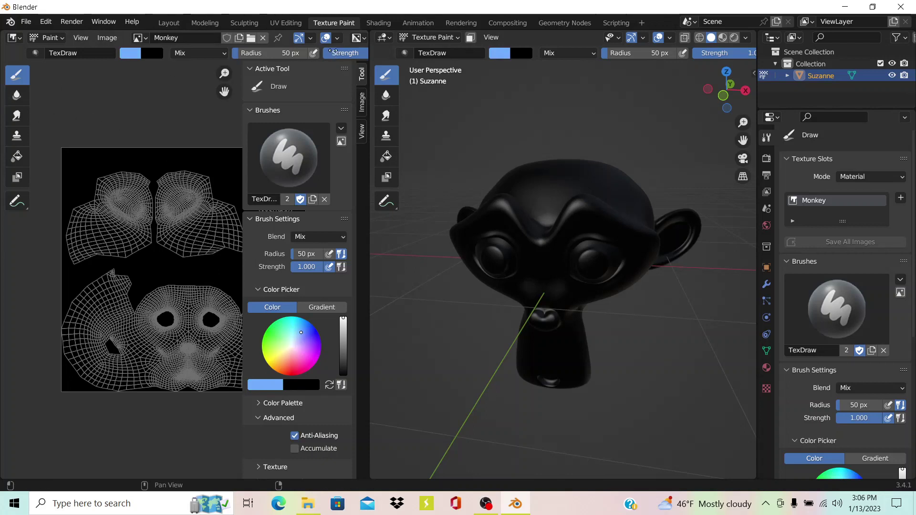
scroll(330, 51, down, 3)
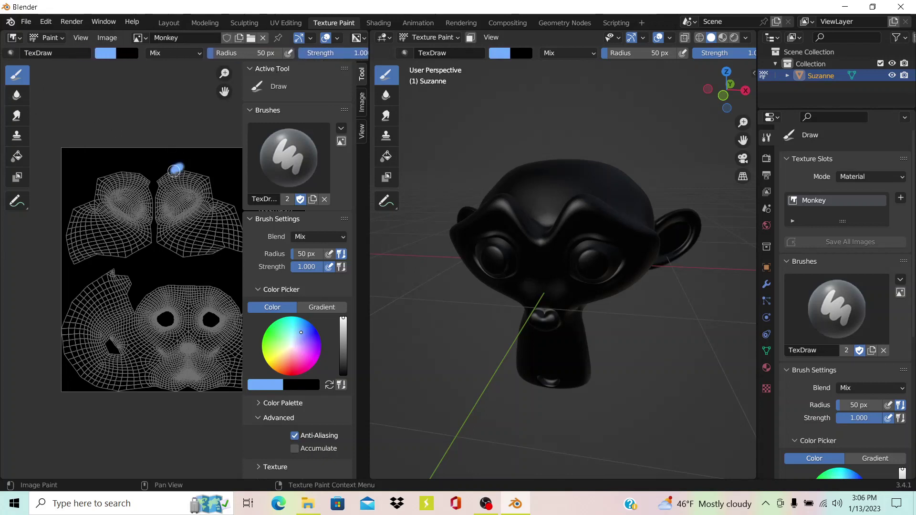
Paint several light blue strokes across the upper UV islands and the face area of the Monkey image
mouse_move(174, 169)
mouse_down()
mouse_move(111, 257)
mouse_move(186, 234)
mouse_up()
mouse_move(127, 308)
mouse_down()
mouse_move(143, 351)
mouse_move(183, 348)
mouse_up()
mouse_move(198, 315)
mouse_down()
mouse_move(190, 353)
mouse_move(173, 330)
mouse_up()
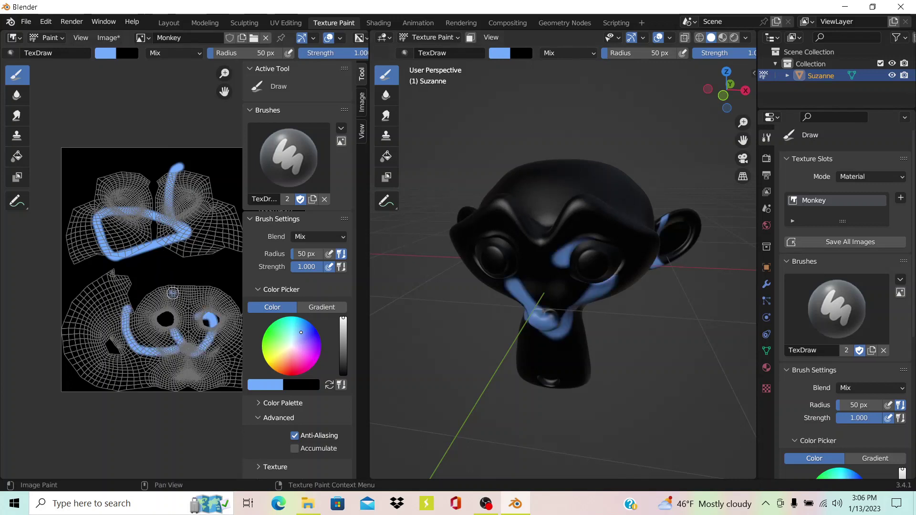
drag(172, 293, 203, 311)
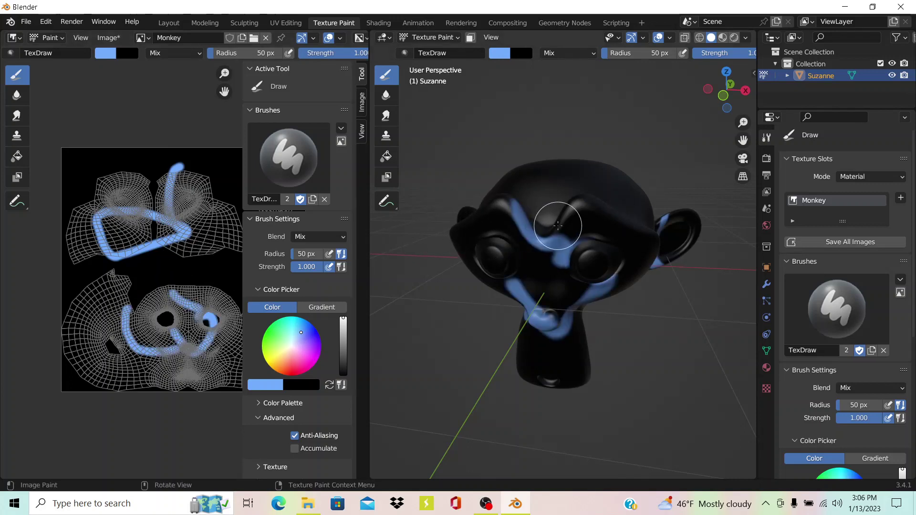
Paint light blue strokes directly on the model's crown, cheek and muzzle, undoing a stroke along the way
mouse_move(535, 250)
middle_down()
mouse_move(574, 221)
mouse_move(559, 186)
mouse_move(558, 204)
mouse_move(611, 239)
middle_up()
mouse_move(517, 210)
mouse_down()
mouse_move(553, 215)
mouse_move(588, 170)
mouse_move(650, 286)
mouse_up()
middle_drag(650, 287, 370, 277)
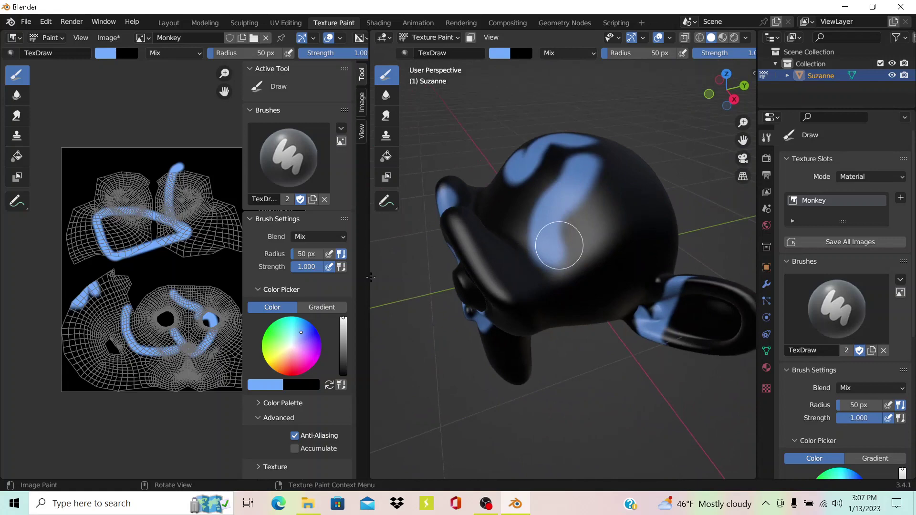
mouse_move(610, 201)
mouse_down()
mouse_move(636, 282)
mouse_move(615, 305)
mouse_up()
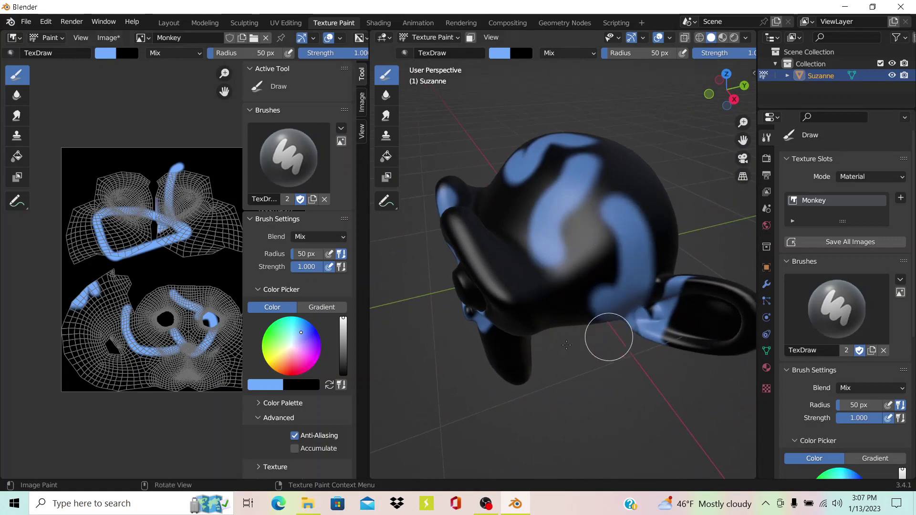
mouse_move(476, 214)
mouse_down()
mouse_move(519, 272)
mouse_move(513, 322)
mouse_up()
mouse_move(513, 323)
middle_down()
mouse_move(634, 279)
mouse_move(572, 224)
middle_up()
key(ctrl+z)
mouse_move(572, 224)
mouse_down()
mouse_move(532, 337)
mouse_move(535, 363)
mouse_up()
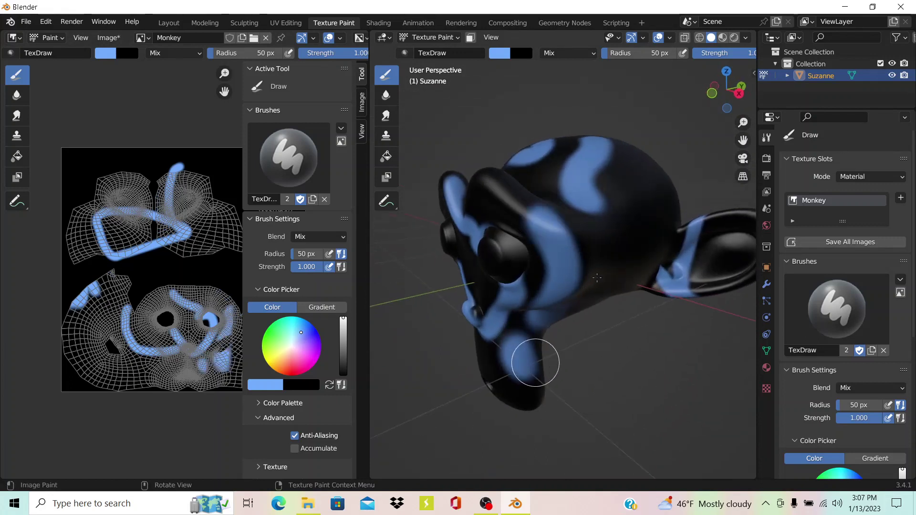
Continue the light blue strokes over the back of the head and around the base of the ear
mouse_move(638, 171)
mouse_down()
mouse_move(652, 216)
mouse_move(639, 250)
mouse_up()
middle_drag(639, 251, 482, 231)
drag(483, 231, 572, 237)
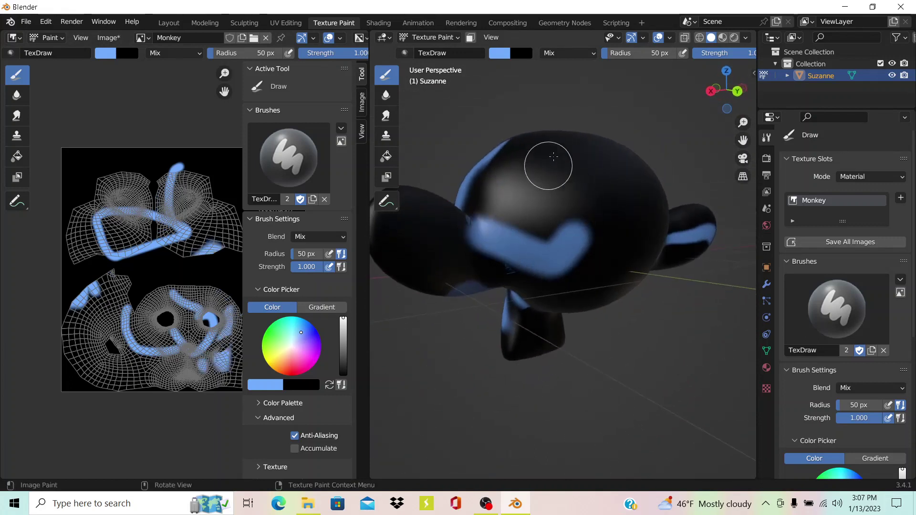
drag(553, 156, 637, 253)
middle_drag(592, 276, 581, 336)
drag(596, 195, 635, 238)
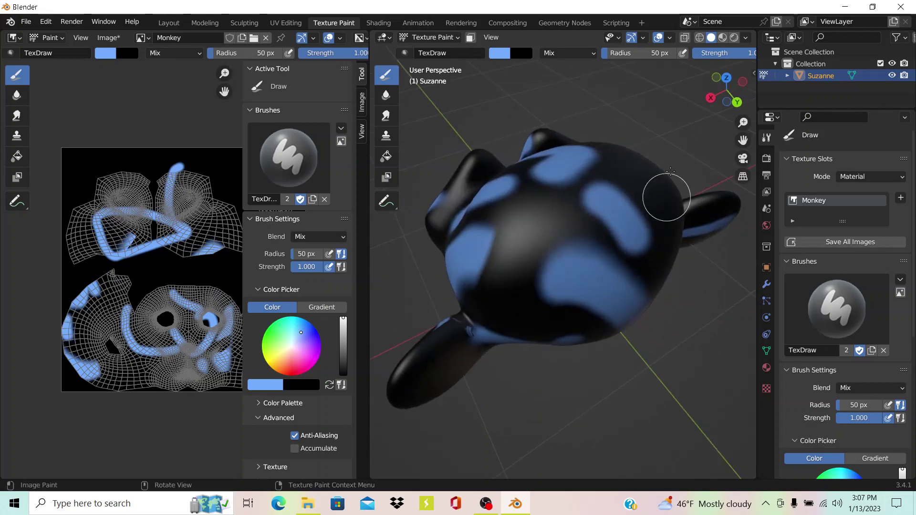
middle_drag(666, 197, 585, 196)
drag(585, 196, 587, 282)
middle_drag(586, 282, 498, 246)
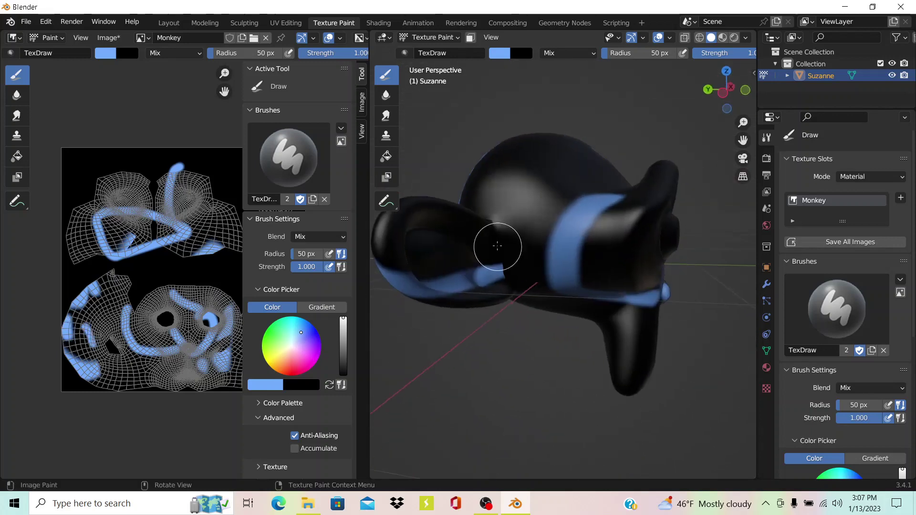
mouse_move(498, 246)
mouse_down()
mouse_move(511, 205)
mouse_move(527, 272)
mouse_up()
middle_drag(527, 272, 528, 235)
drag(528, 235, 503, 247)
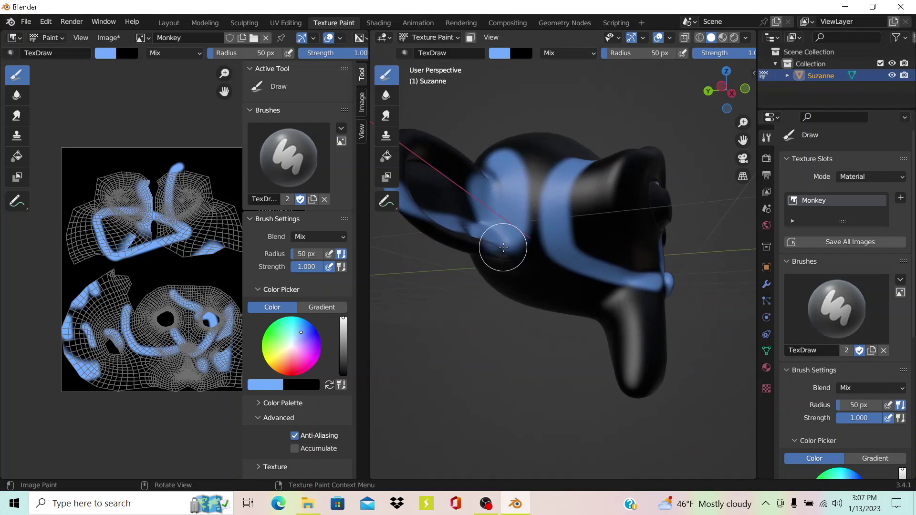
Add light blue strokes on the underside of the head, the jaw and the remaining side of the model
mouse_move(503, 247)
middle_down()
mouse_move(617, 276)
mouse_move(614, 210)
middle_up()
drag(549, 212, 584, 262)
drag(606, 314, 620, 378)
middle_drag(548, 311, 635, 316)
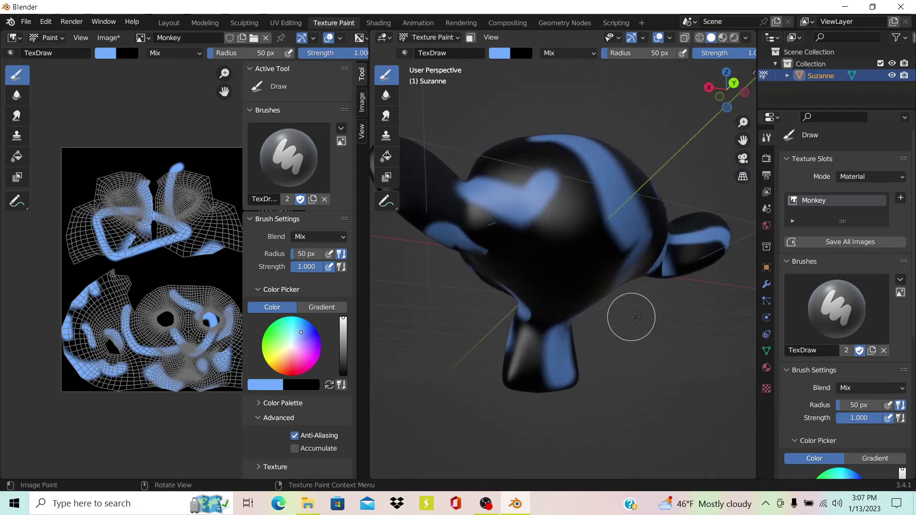
drag(492, 205, 525, 245)
middle_drag(525, 245, 596, 259)
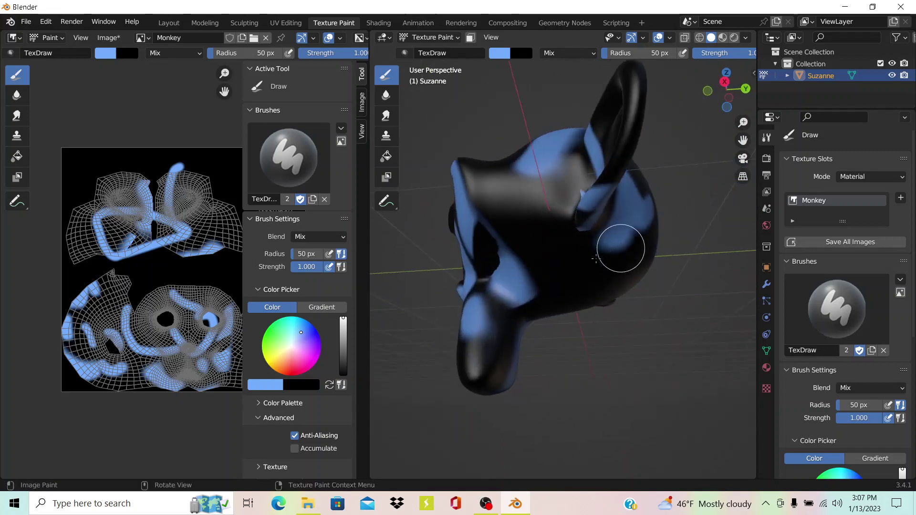
mouse_move(554, 275)
mouse_down()
mouse_move(599, 278)
mouse_move(601, 259)
mouse_up()
middle_drag(512, 229, 516, 274)
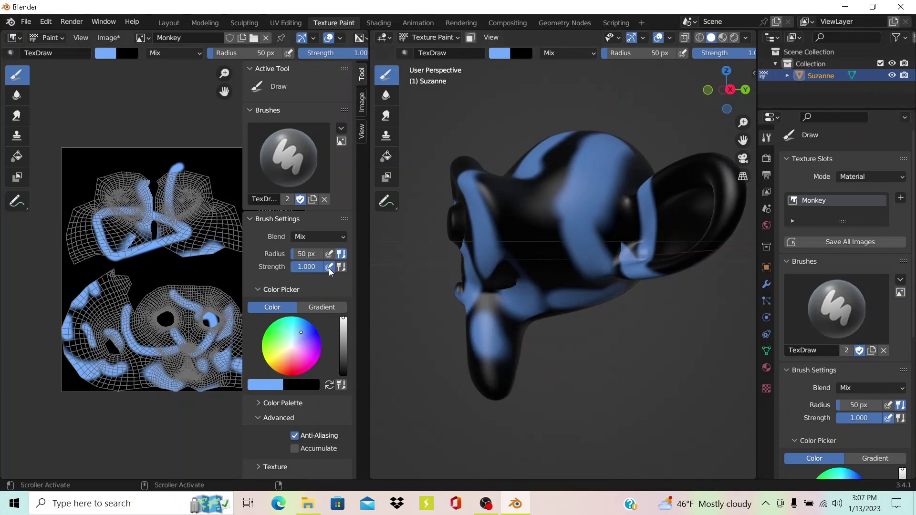
Set the brush radius to 500 px, choose magenta, and paint over the center of the Monkey image
drag(305, 254, 355, 254)
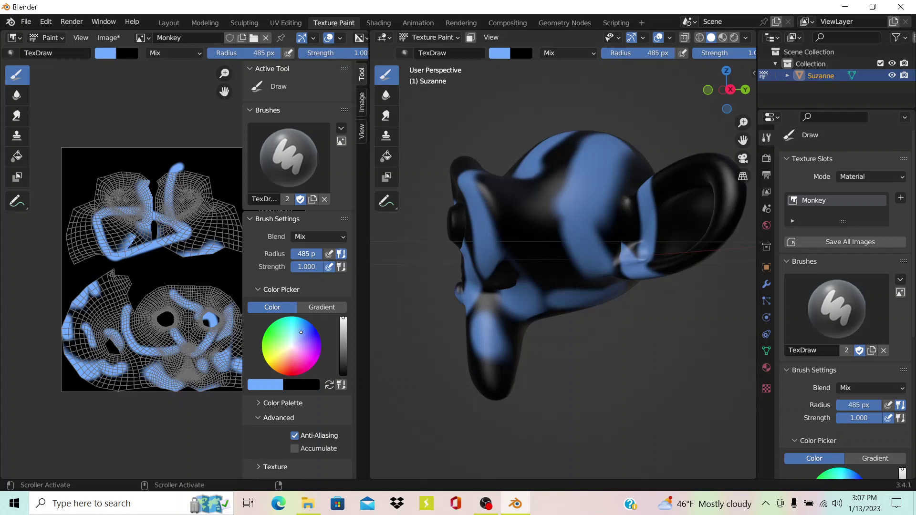
drag(302, 345, 306, 360)
mouse_move(184, 236)
mouse_down()
mouse_move(147, 253)
mouse_move(153, 262)
mouse_up()
Try large magenta strokes on the model's face and the lower-left UV island, and undo both
middle_drag(483, 262, 555, 248)
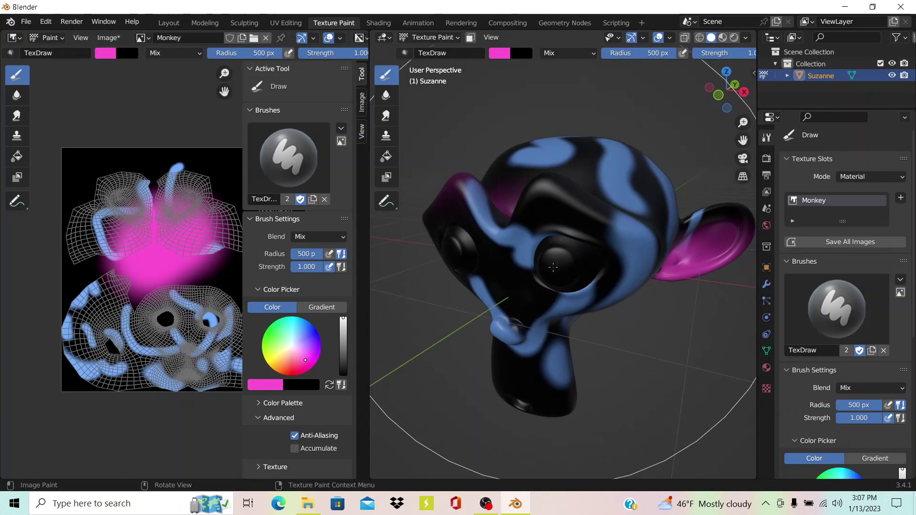
click(627, 285)
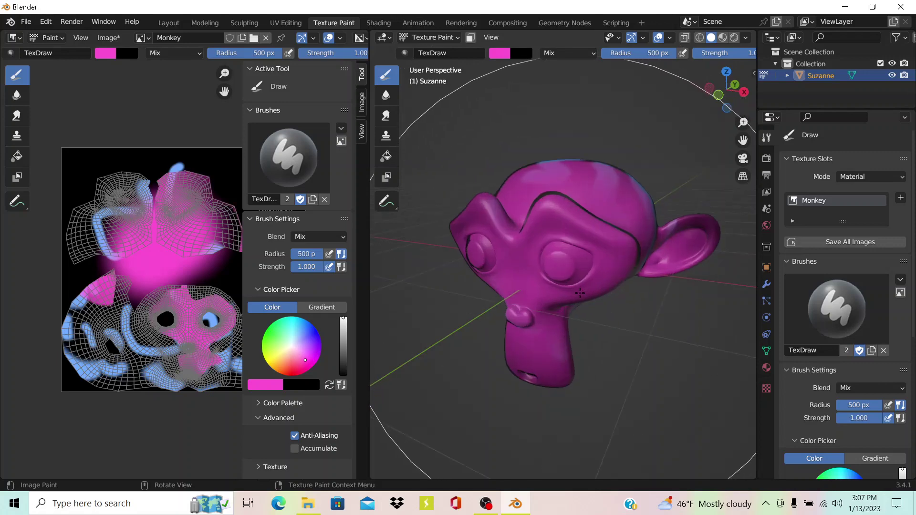
middle_drag(580, 292, 591, 246)
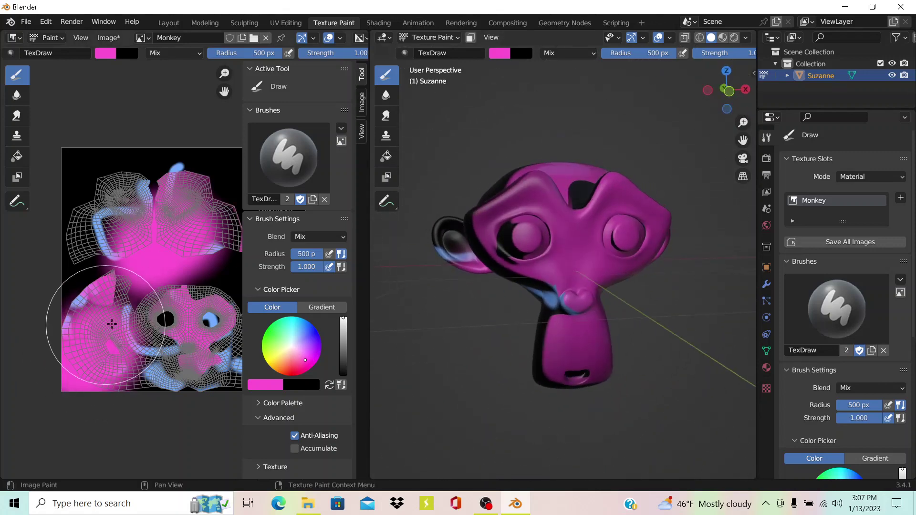
drag(112, 325, 153, 379)
key(ctrl+z)
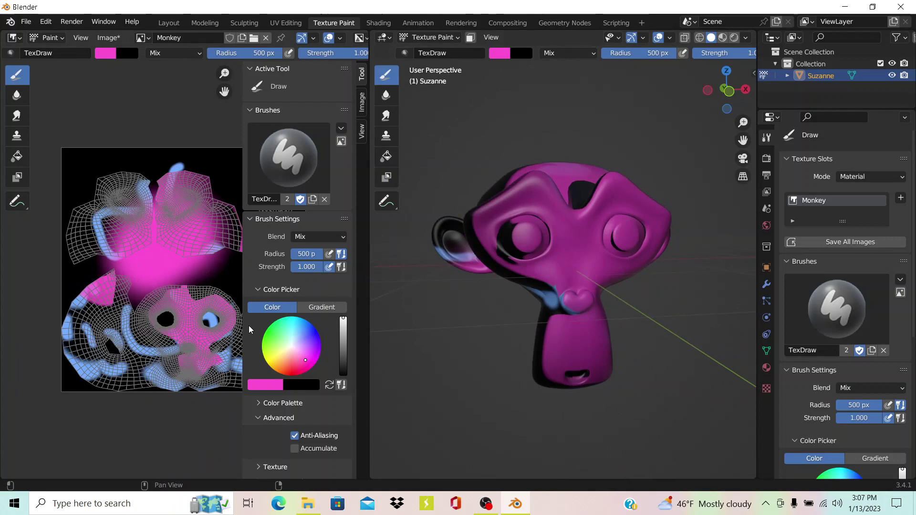
key(ctrl+z)
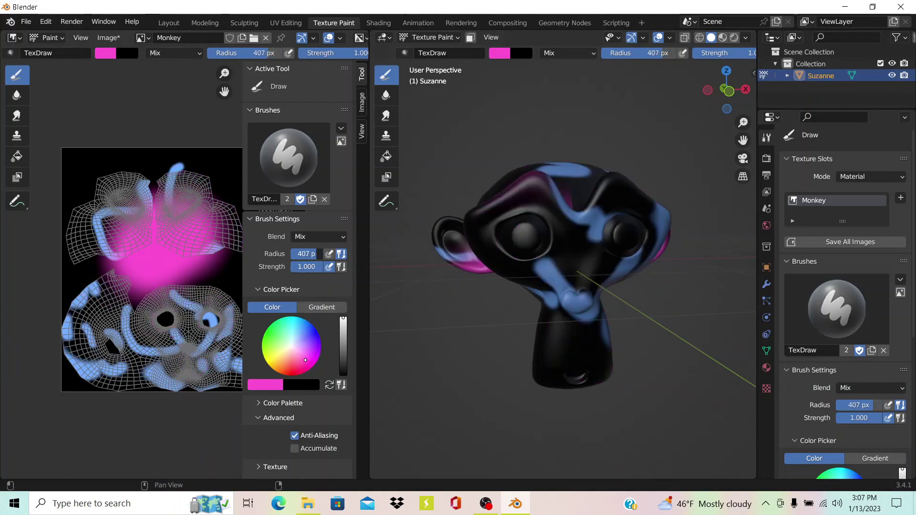
Paint light green over the image's upper center and the model's face with a 236 px brush radius
drag(316, 253, 300, 254)
click(281, 335)
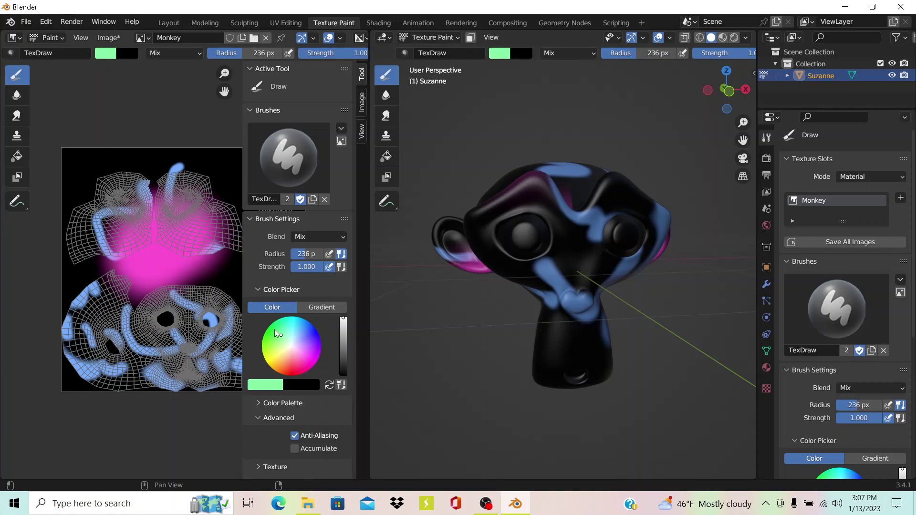
click(155, 223)
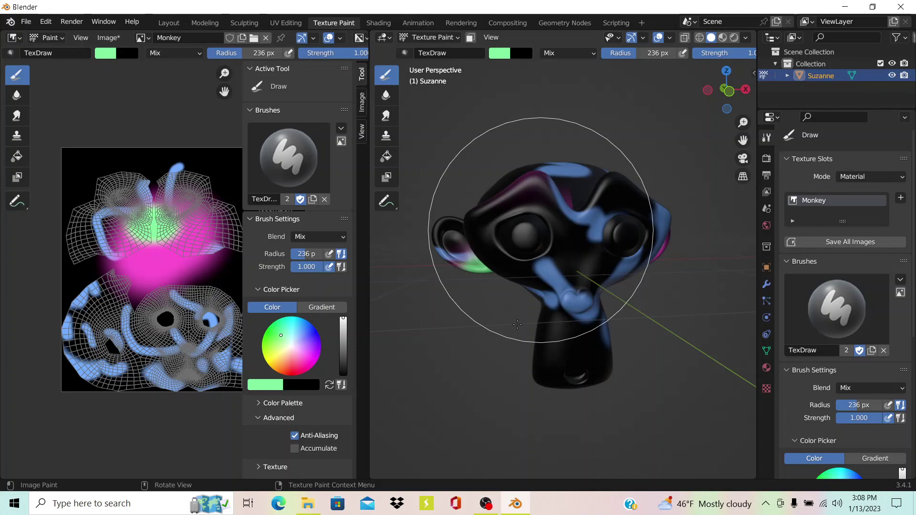
drag(540, 230, 517, 324)
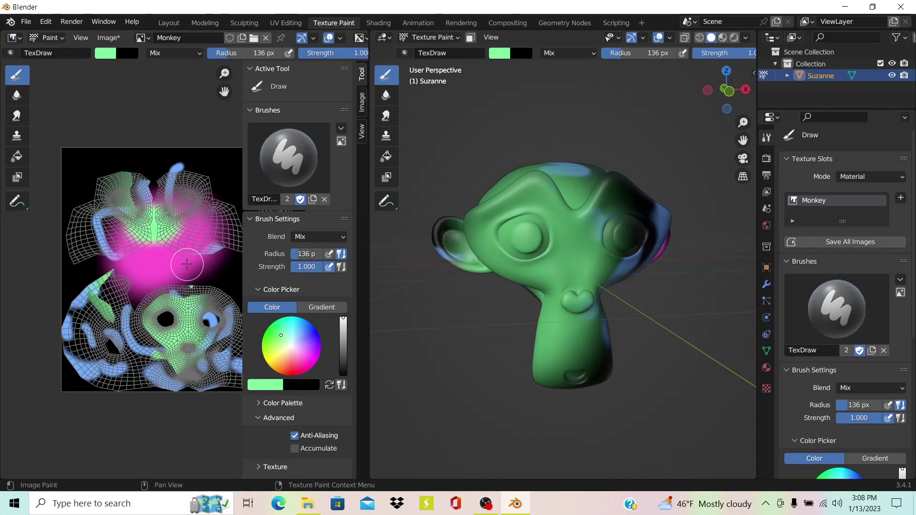
Paint a light green patch on the lower-left UV island with a 136 px brush radius
scroll(177, 265, up, 4)
scroll(126, 292, up, 3)
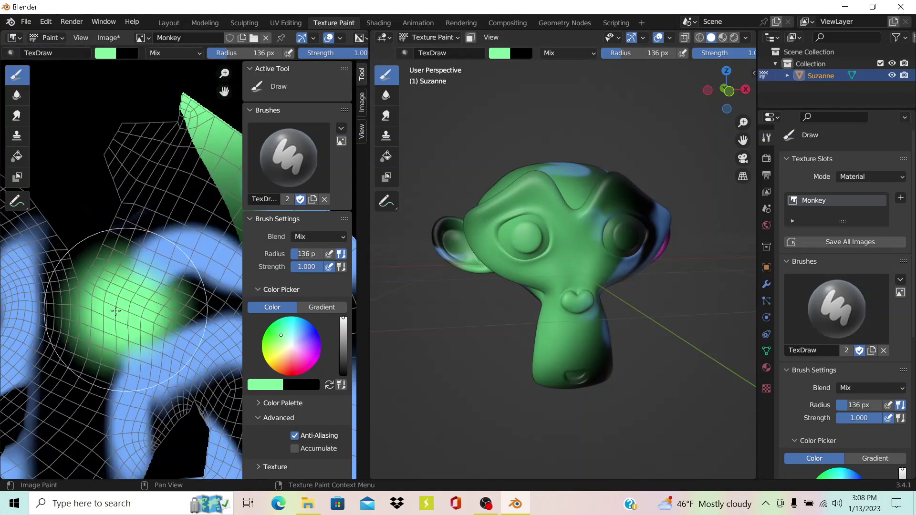
middle_drag(548, 245, 477, 262)
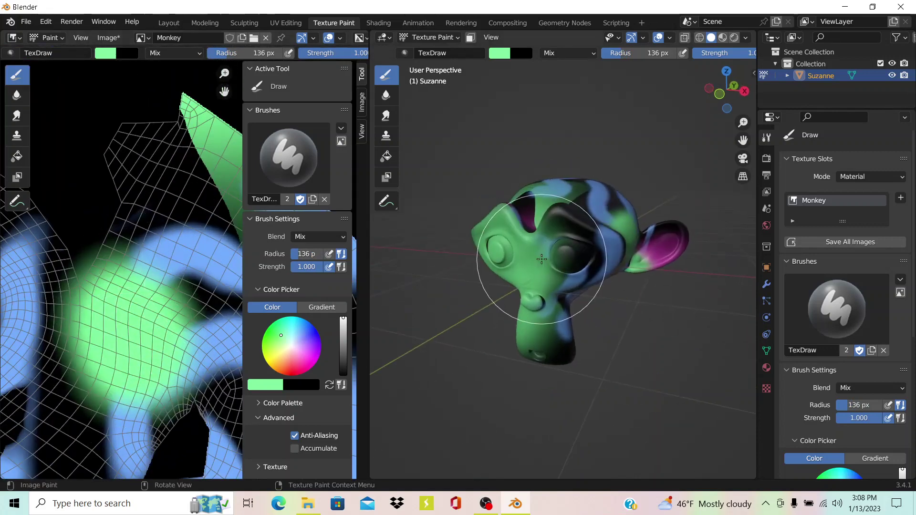
Set the brush strength to 0.500, choose an orange-brown color, and reduce the radius to 72 px
drag(320, 267, 302, 267)
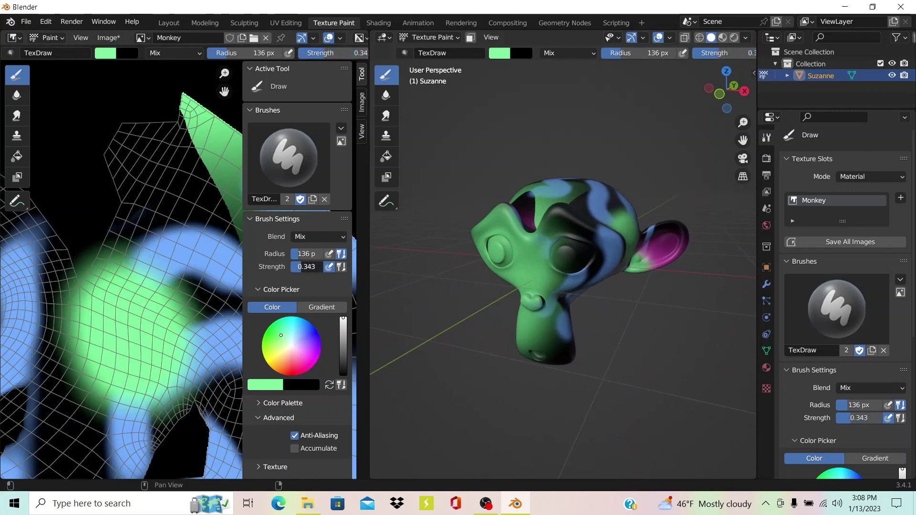
mouse_move(297, 330)
mouse_down()
mouse_move(343, 338)
mouse_move(279, 361)
mouse_move(287, 363)
mouse_up()
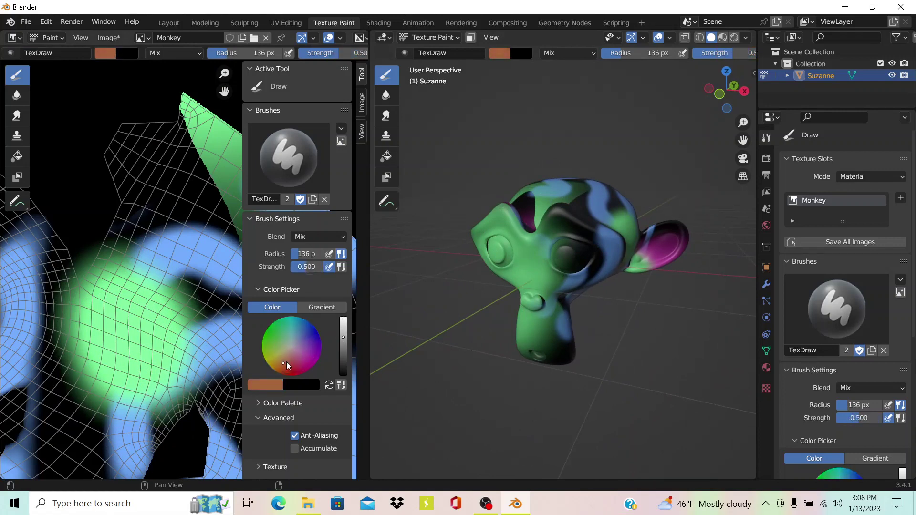
scroll(476, 238, up, 4)
key(bracketleft)
key(bracketleft)
key(bracketleft)
key(bracketleft)
key(bracketleft)
key(bracketleft)
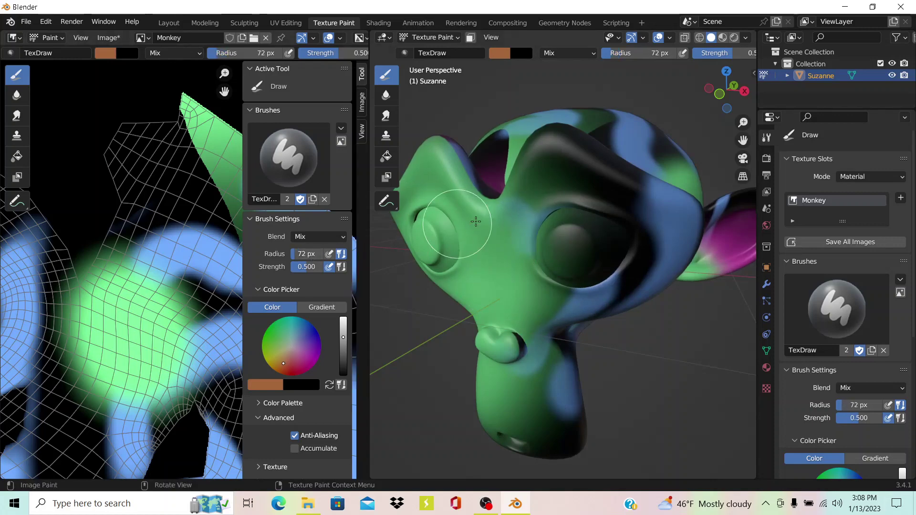
Paint light orange-brown patches between the model's eyes and beside the nose bridge, plus a stronger overlapping one just above the nose
drag(498, 240, 512, 290)
middle_drag(517, 296, 565, 277)
mouse_move(578, 239)
mouse_down()
mouse_move(550, 249)
mouse_move(573, 265)
mouse_up()
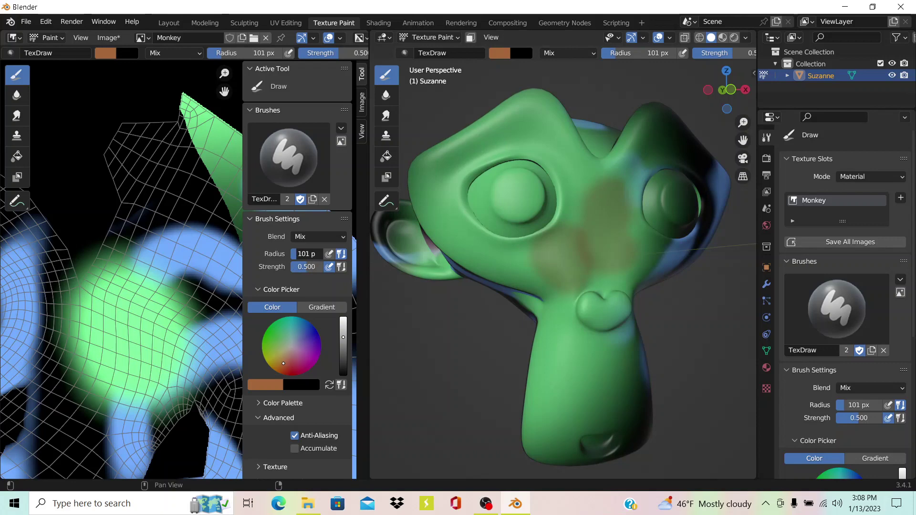
mouse_move(297, 253)
mouse_down()
mouse_move(304, 269)
mouse_move(315, 267)
mouse_up()
drag(592, 241, 607, 274)
Set the brush strength to 0.700 and inspect the orange-brown paint around the model's nose
drag(316, 267, 295, 267)
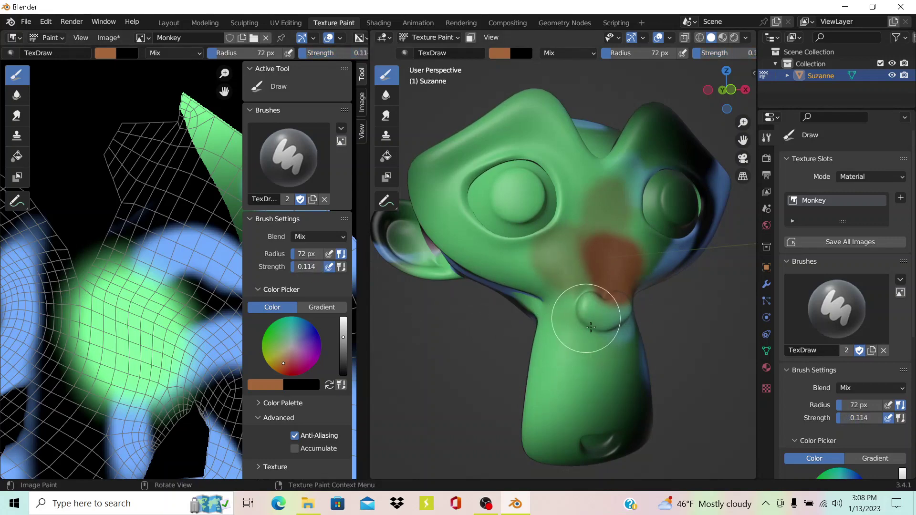
drag(295, 267, 314, 267)
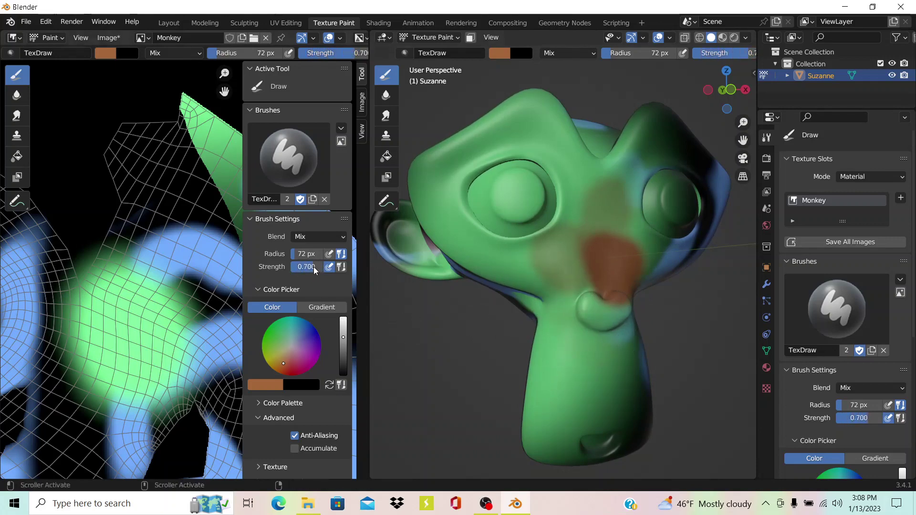
mouse_move(611, 241)
mouse_down()
mouse_move(588, 251)
mouse_move(599, 269)
mouse_up()
mouse_move(599, 268)
middle_down()
mouse_move(551, 270)
mouse_move(582, 267)
middle_up()
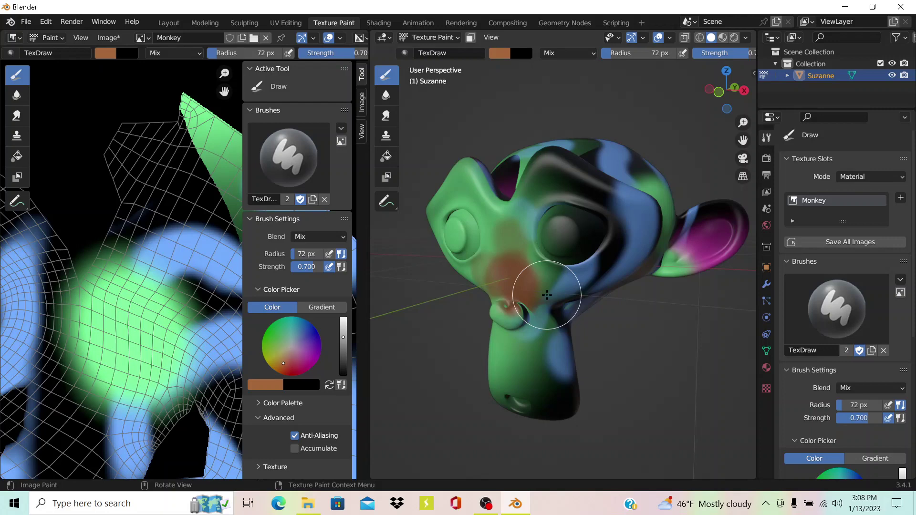
scroll(546, 294, up, 6)
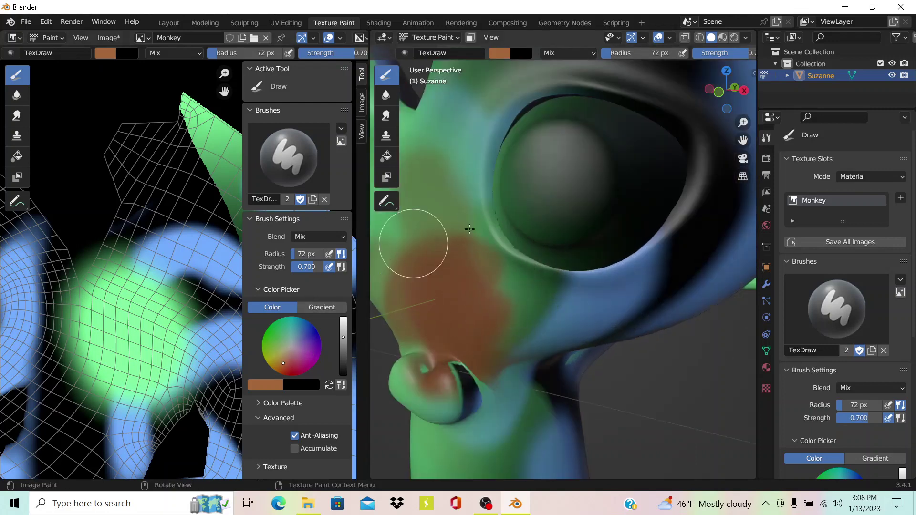
scroll(419, 236, down, 6)
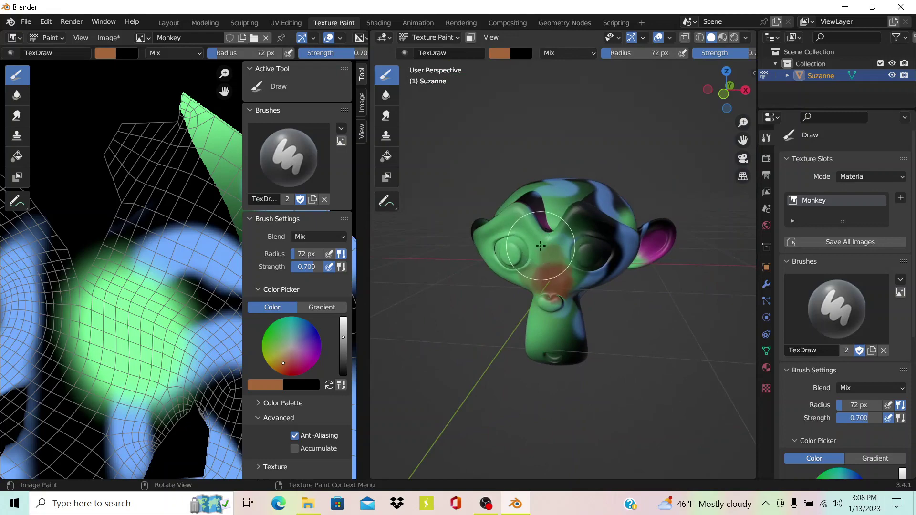